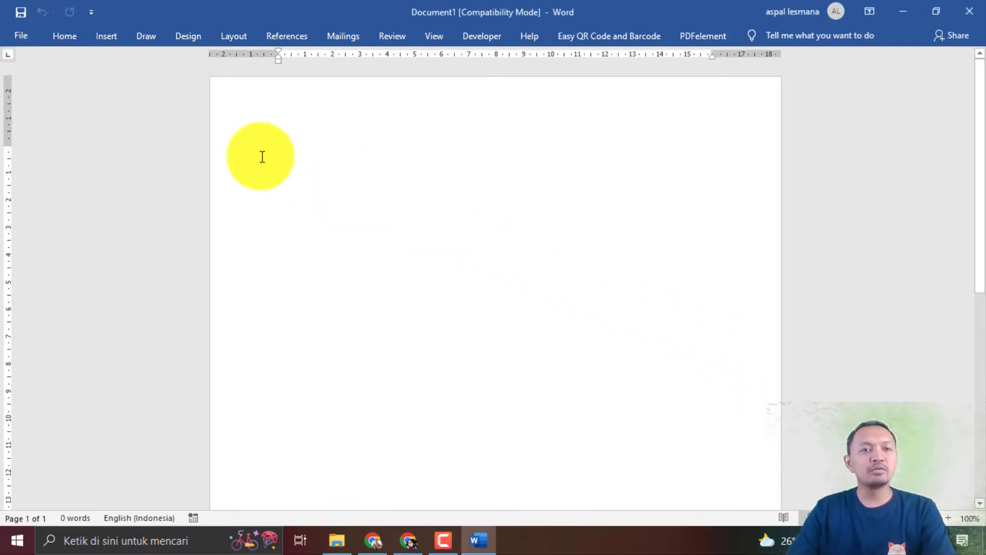
Step: Insert a Simple Text Box with its placeholder quote text onto the page
left_click(66, 37)
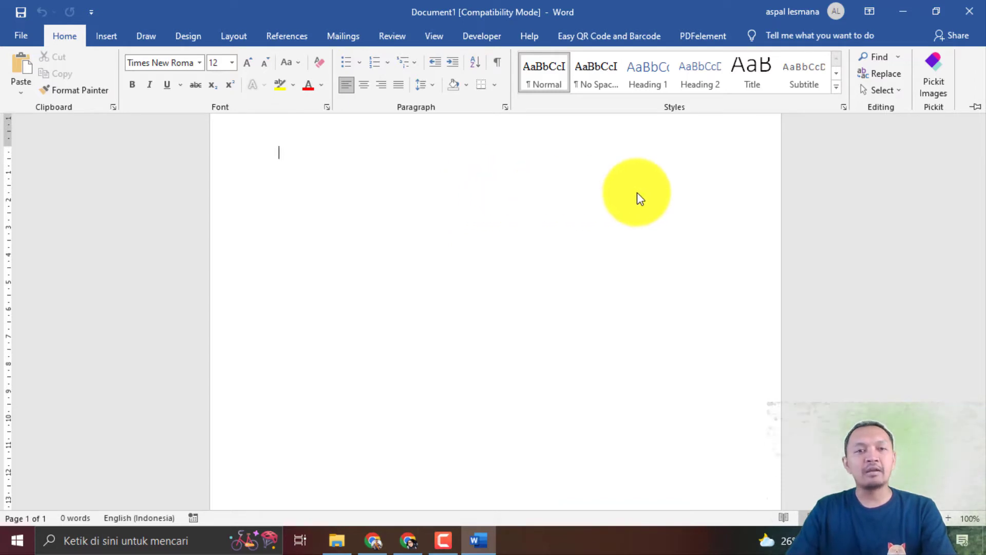
left_click(97, 34)
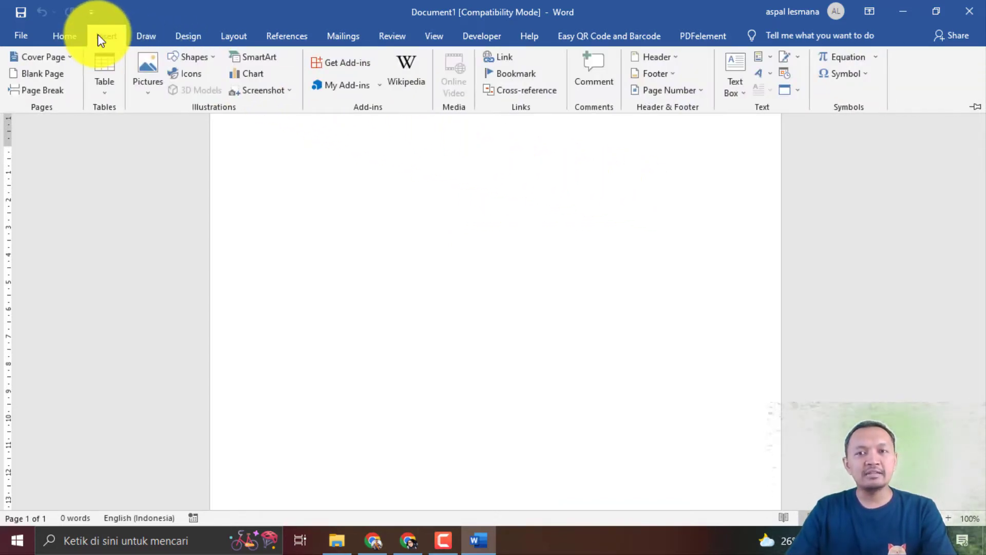
left_click(733, 88)
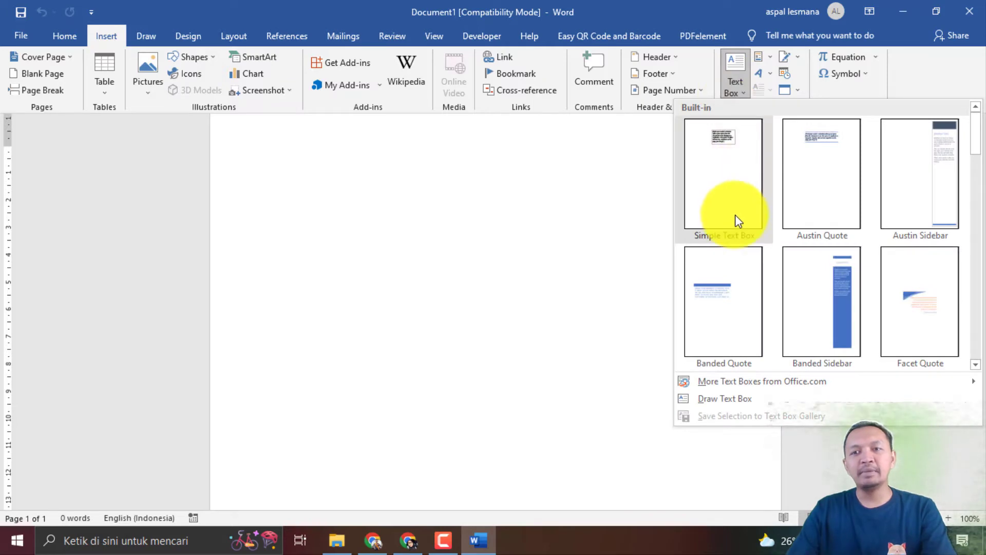
left_click(732, 146)
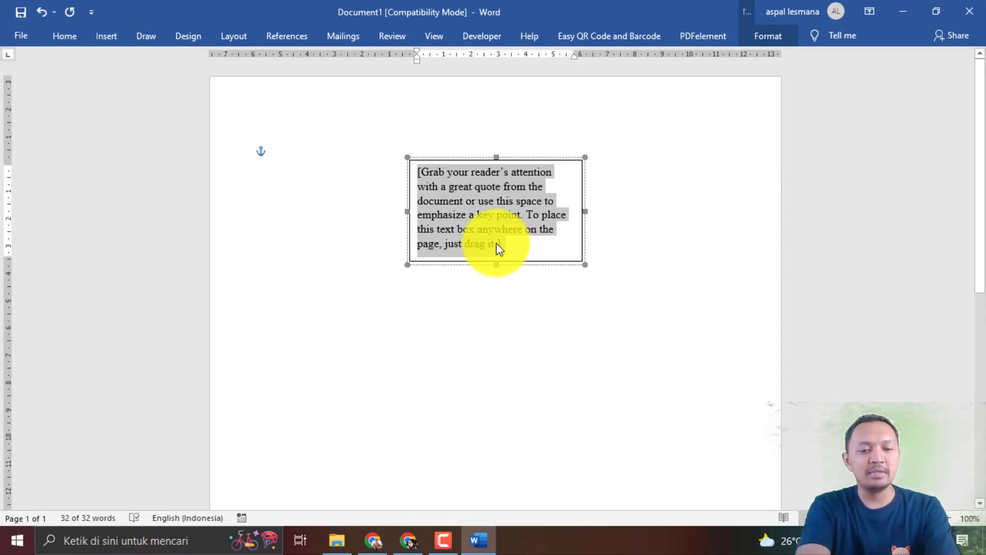
Step: Type 'Depok, 16 Agustus 2022' and 'Kepala Sekolah' in the text box, leaving signing space below
type("De")
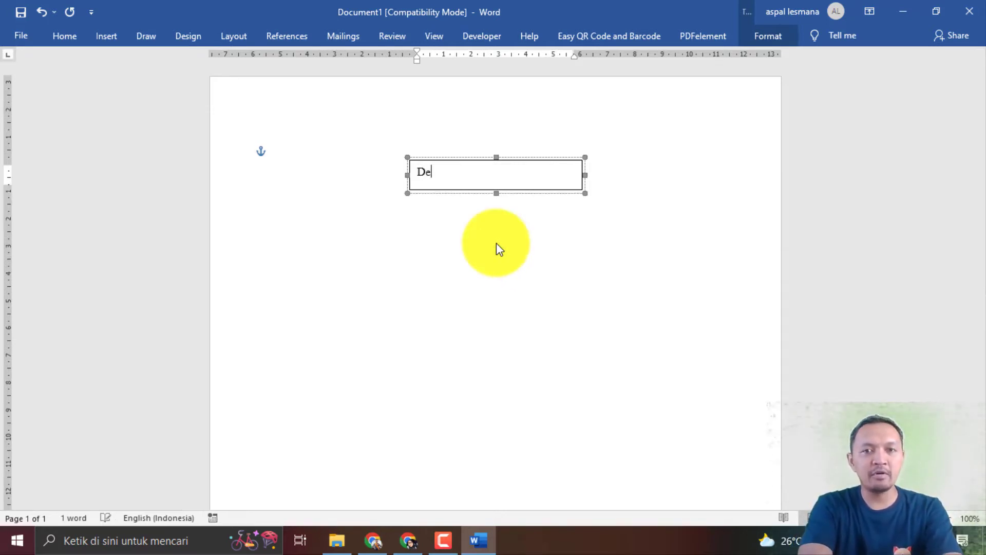
type("pok, ")
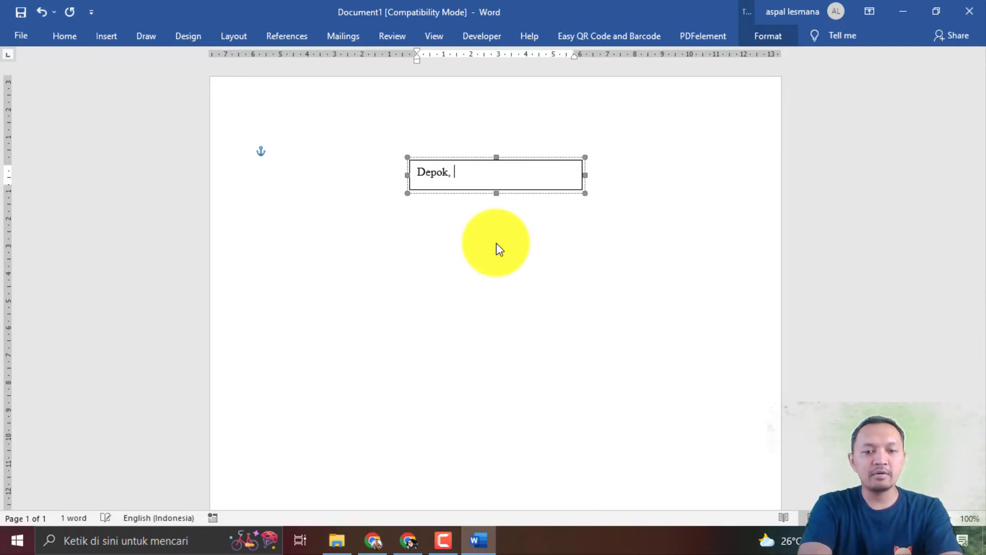
type("16 Agus")
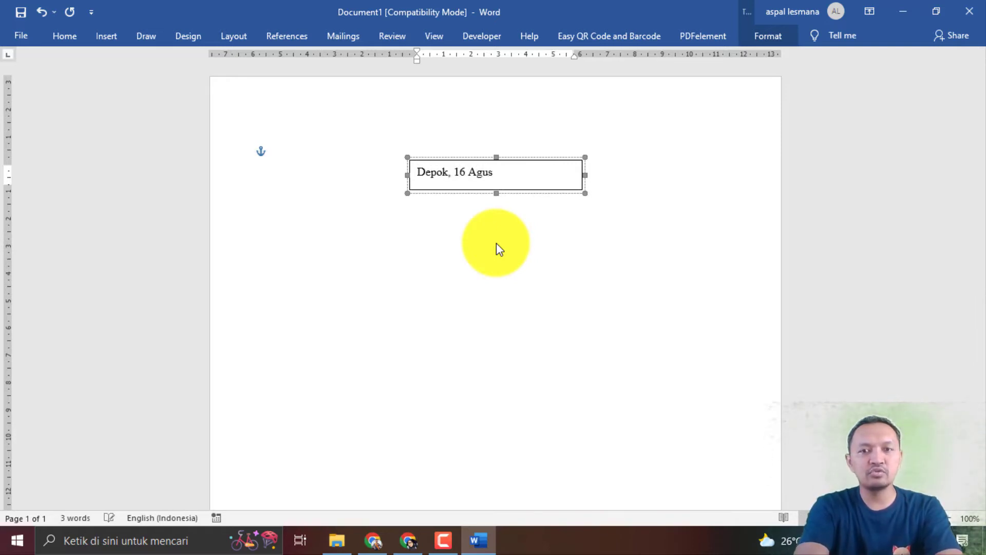
type("tus 2")
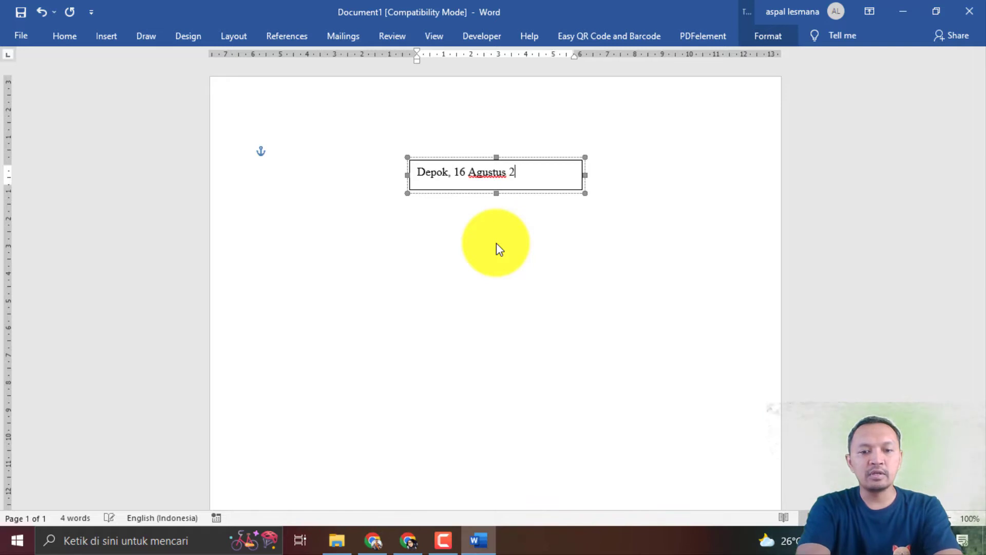
type("02")
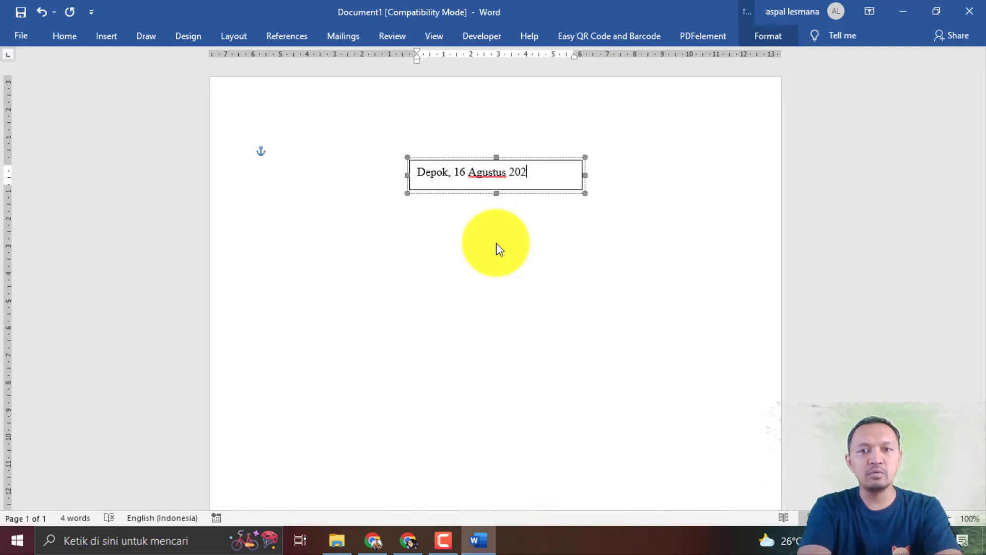
type("2")
key("Return")
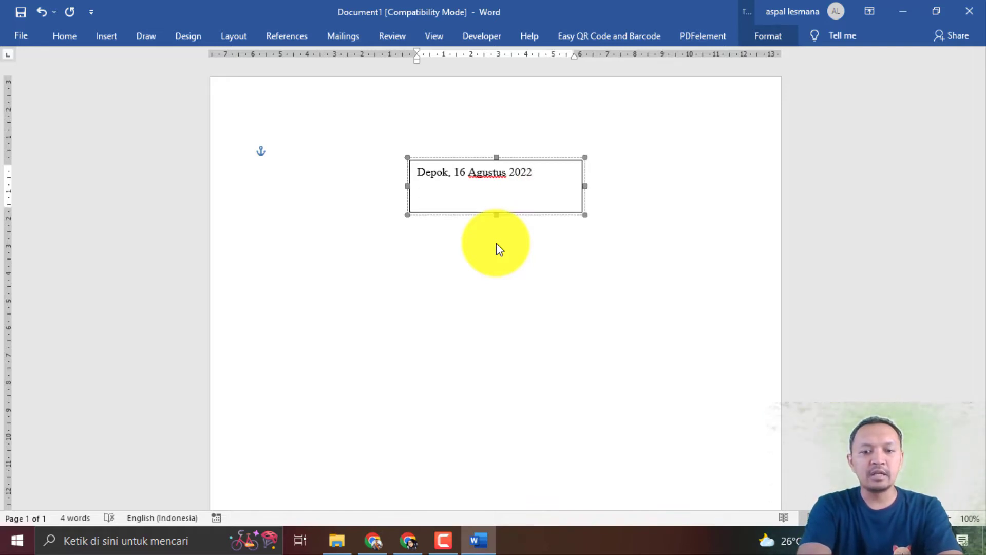
type("Kepala S")
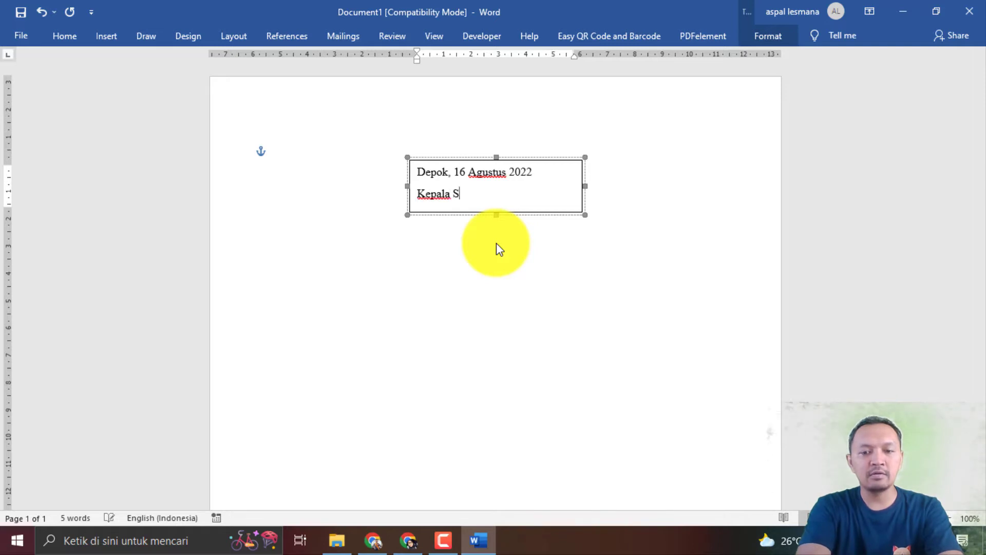
type("ekolah")
key("Return")
key("Return")
key("Return")
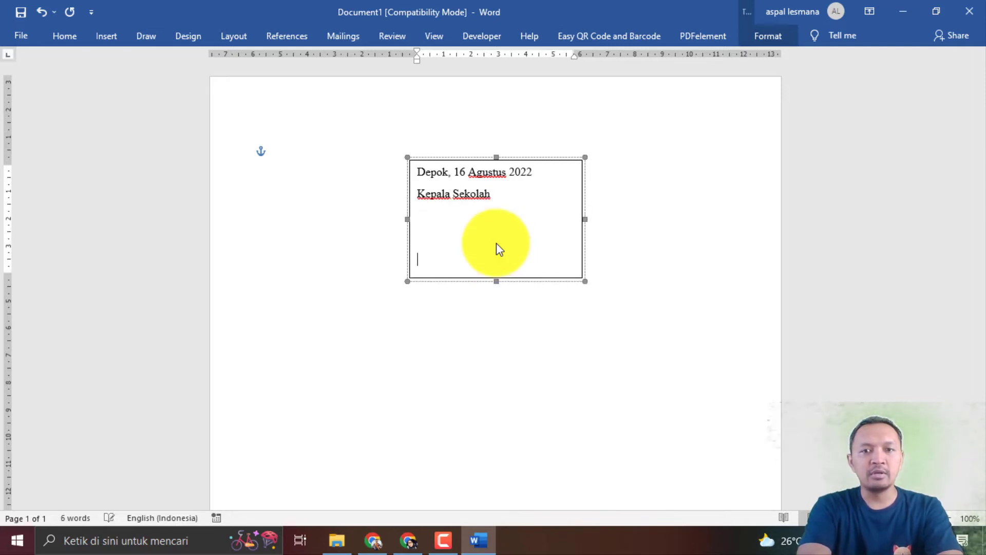
key("Return")
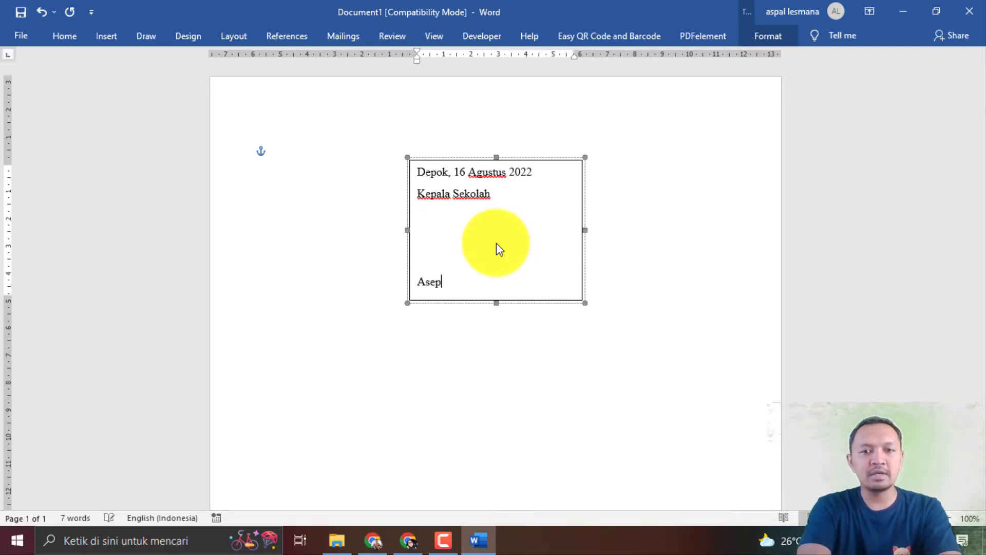
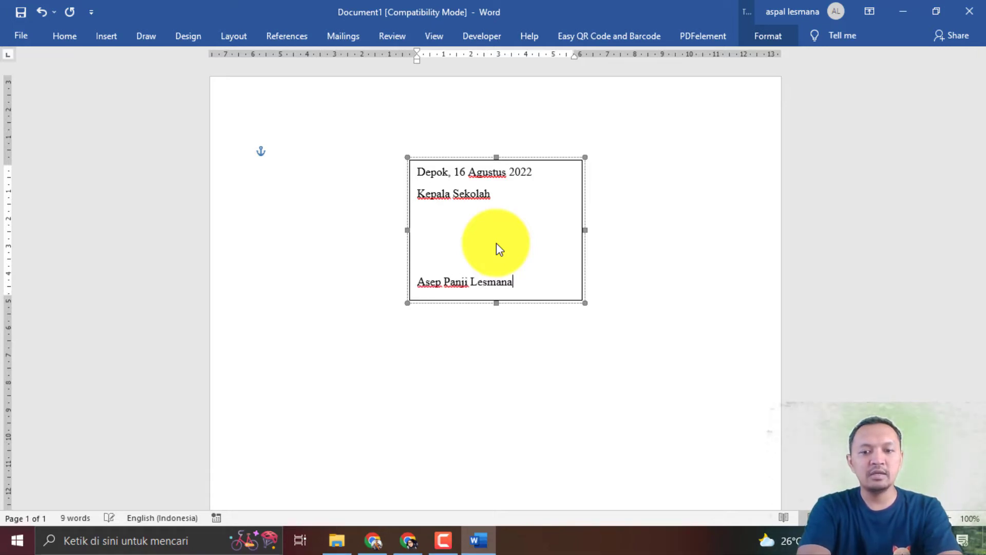
Step: Add the principal's full name and, on the next line, their NIP ID number
type(", S.")
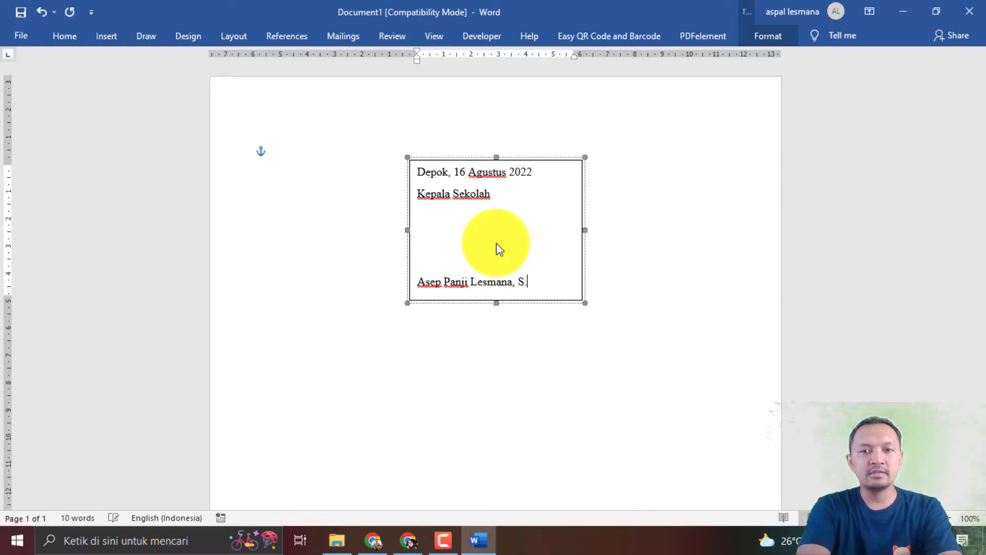
type("S.")
key("Return")
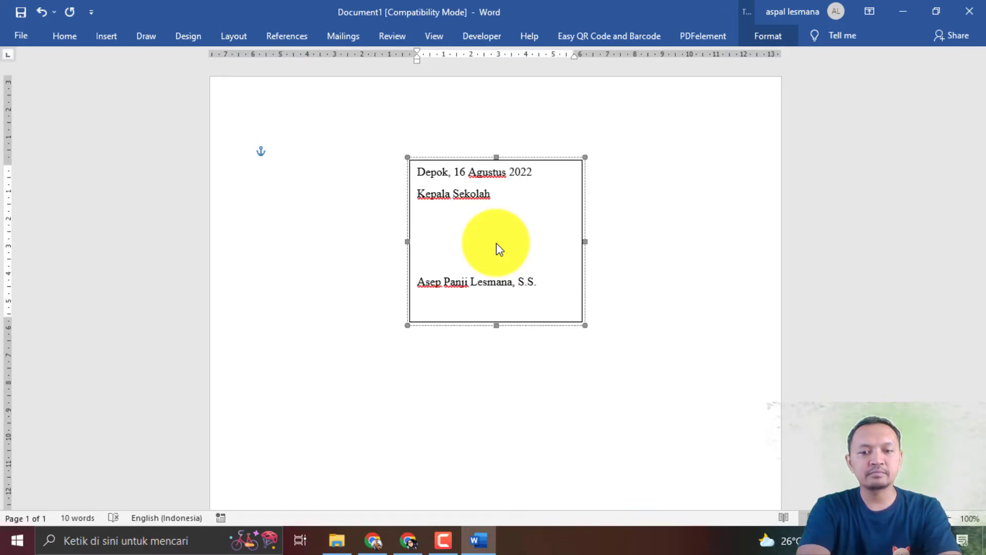
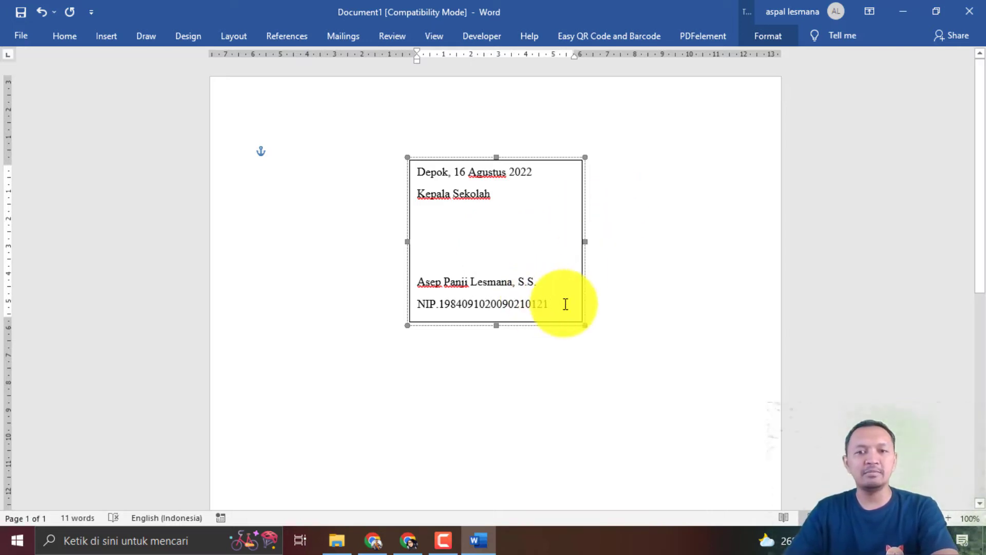
Step: Drag the signature text box down to the lower right of the page
left_click(627, 252)
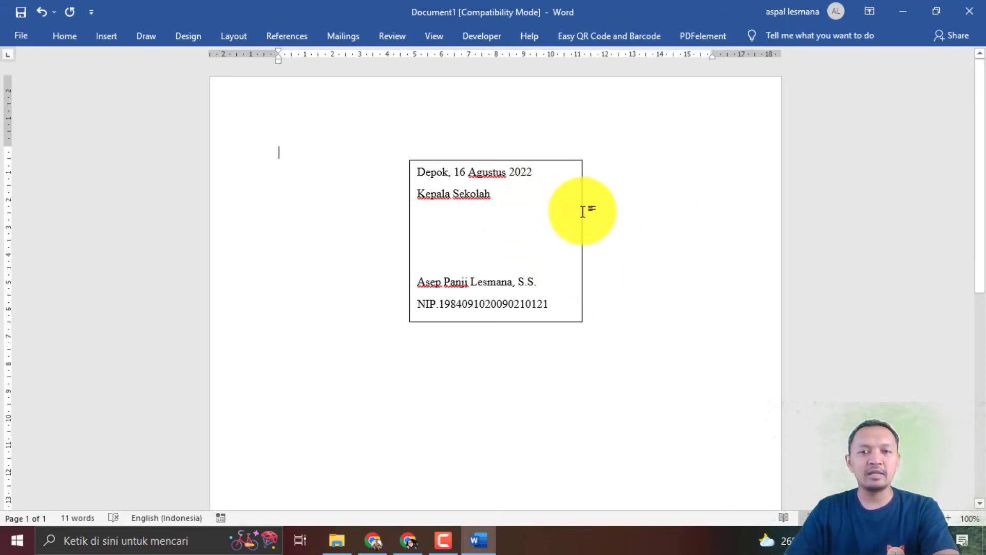
left_click(520, 312)
left_click_drag(513, 325, 499, 422)
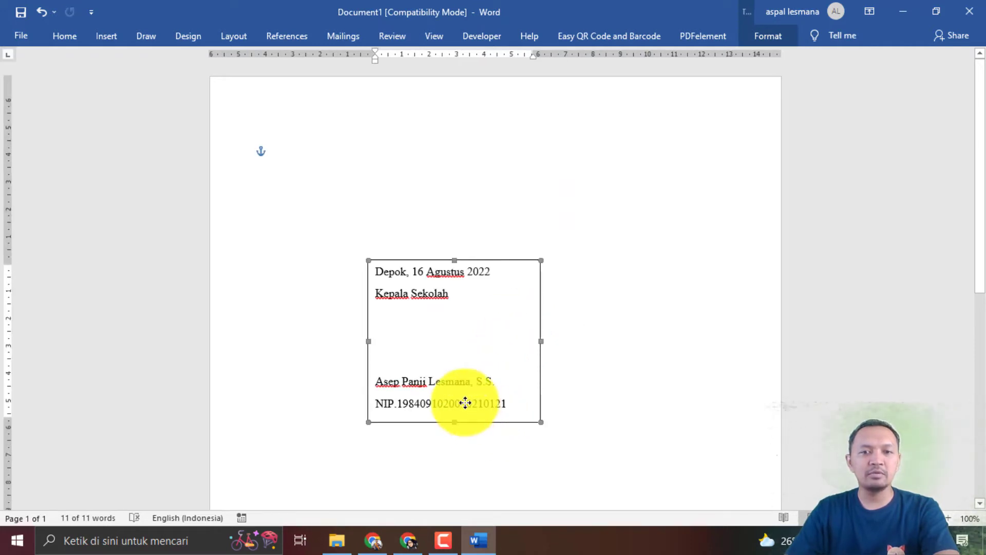
mouse_move(499, 423)
left_mouse_down()
mouse_move(398, 342)
mouse_move(680, 474)
left_mouse_up()
scroll(726, 426, "down", 5)
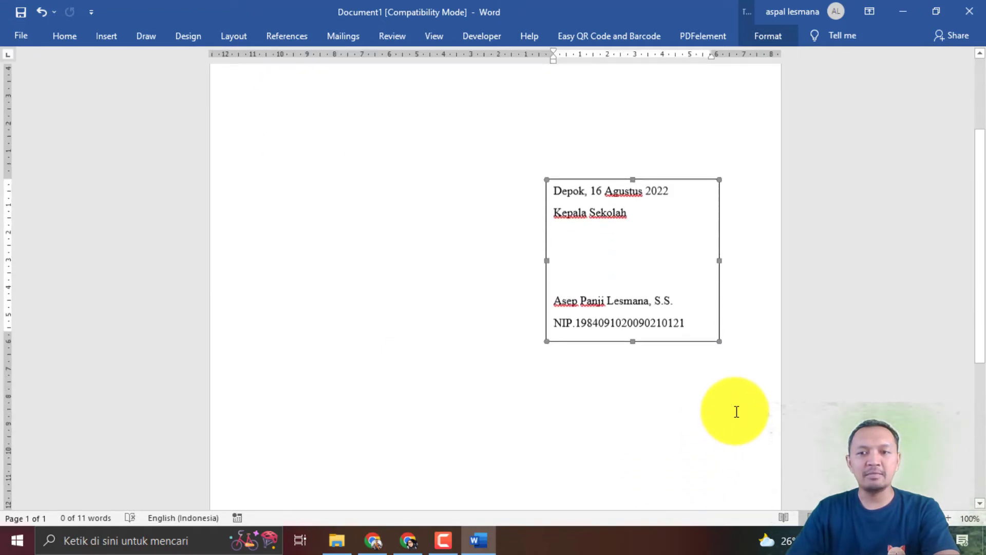
left_click_drag(672, 336, 689, 466)
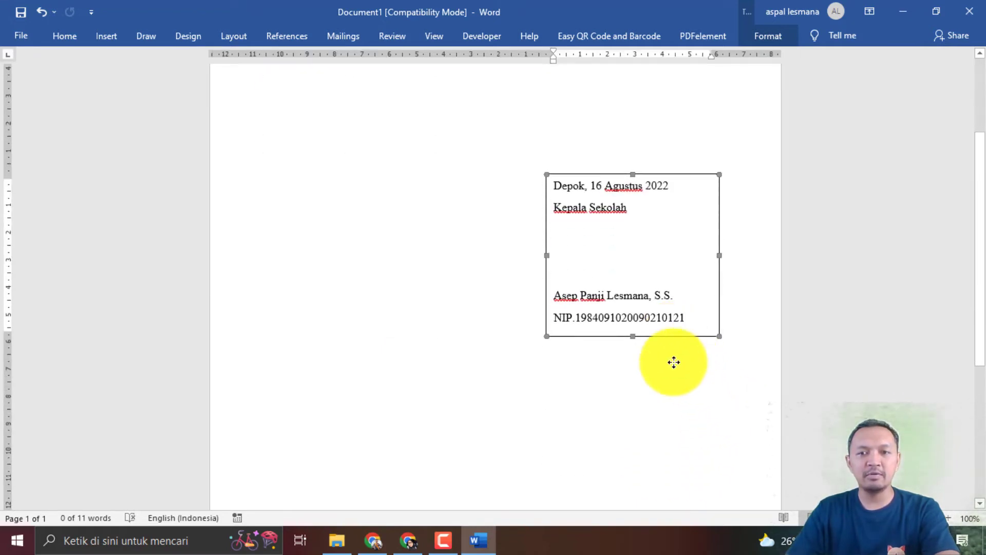
Step: Nudge the signature box slightly up and check its placement at the lower right
left_click(641, 268)
scroll(498, 304, "up", 3)
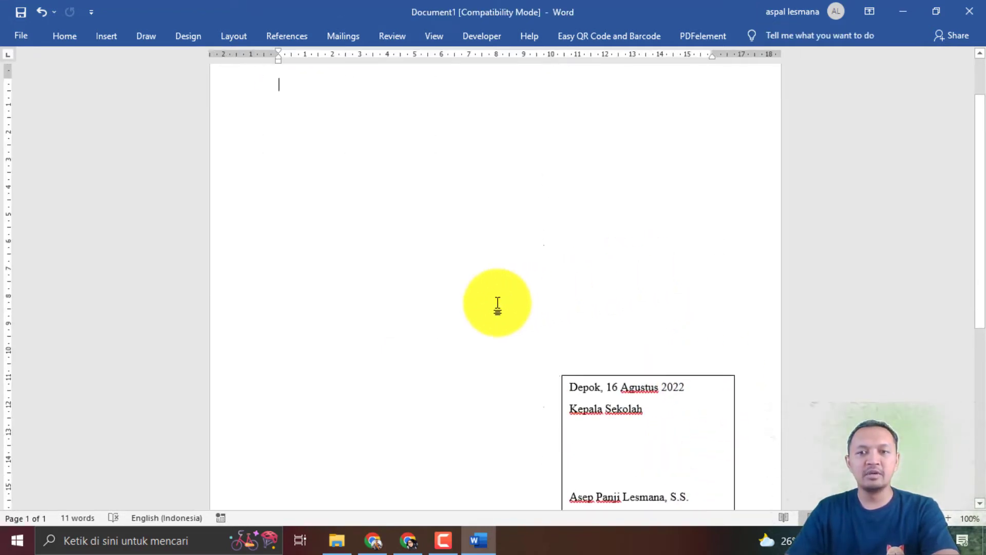
scroll(497, 308, "up", 3)
scroll(661, 247, "down", 8)
scroll(675, 330, "up", 4)
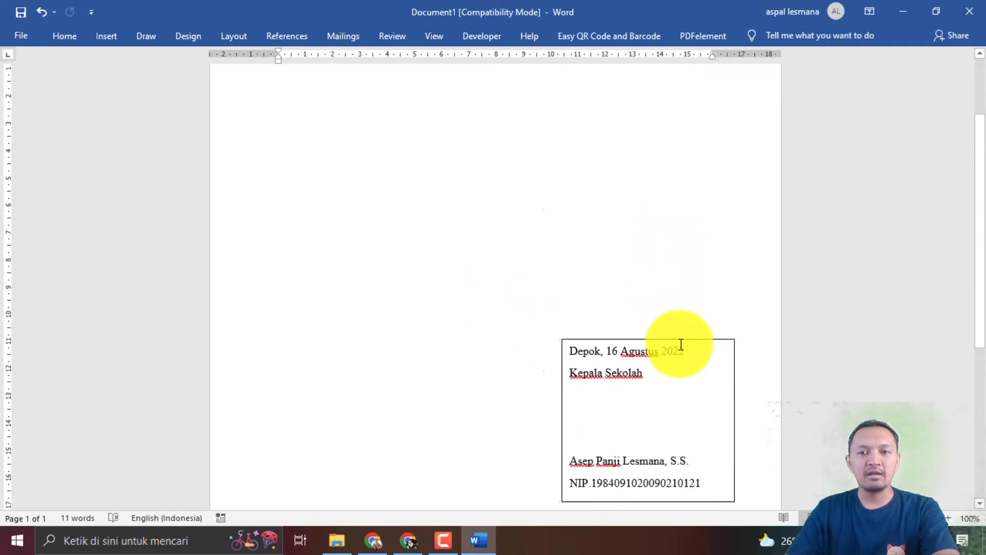
left_click_drag(679, 340, 680, 294)
left_click(652, 242)
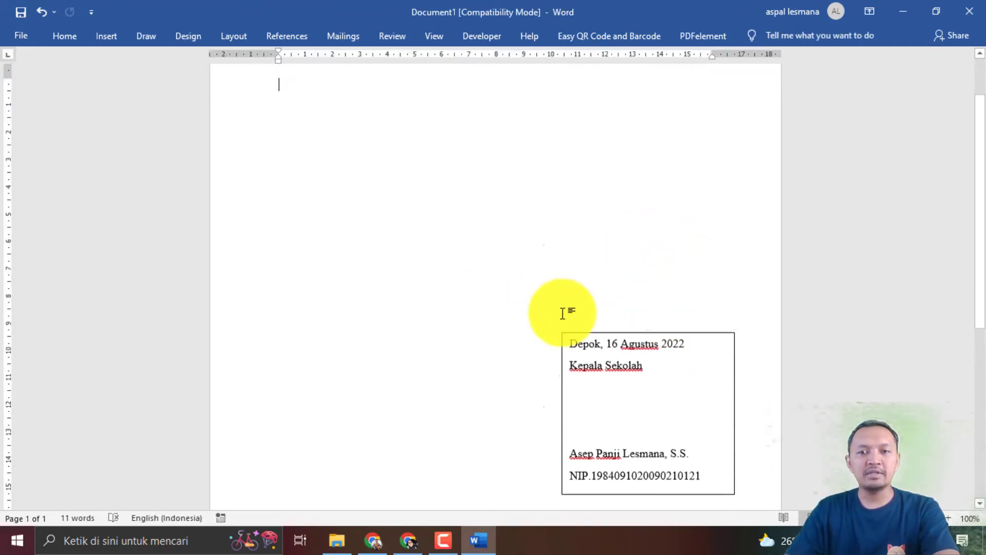
scroll(564, 313, "down", 1)
scroll(590, 326, "up", 3)
scroll(601, 334, "down", 4)
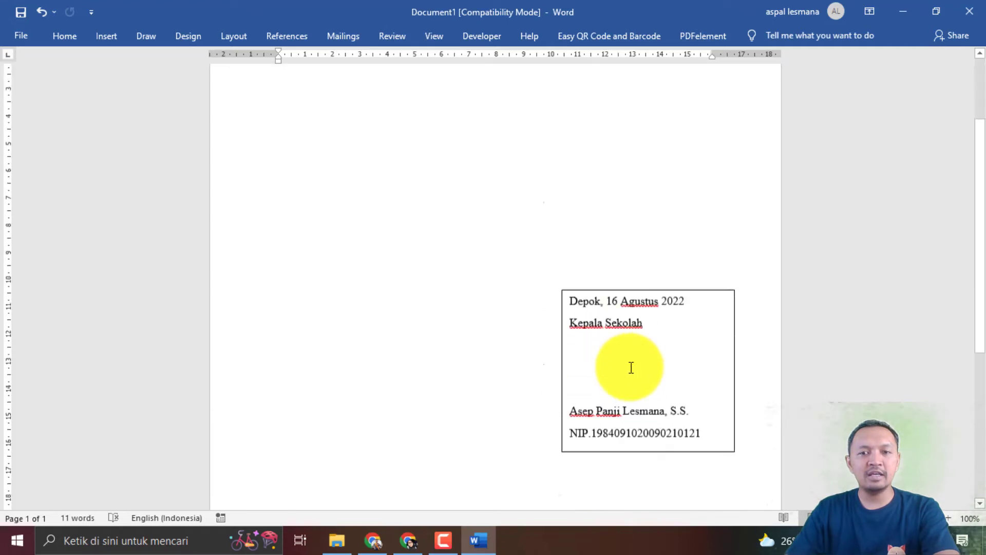
scroll(631, 367, "down", 6)
scroll(631, 367, "up", 5)
scroll(645, 346, "up", 1)
Step: Set the signature text box's Shape Outline to No Outline
left_click(645, 346)
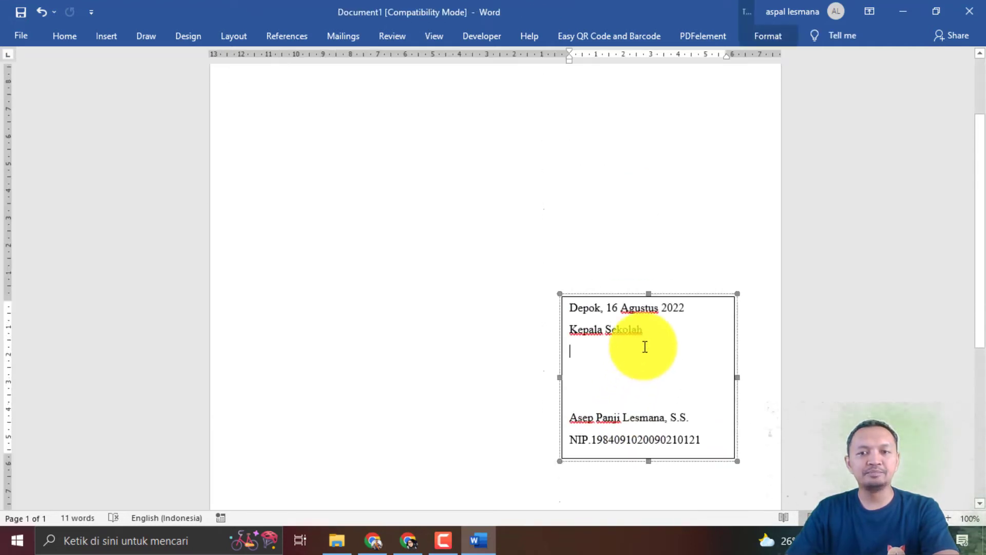
left_click(721, 445)
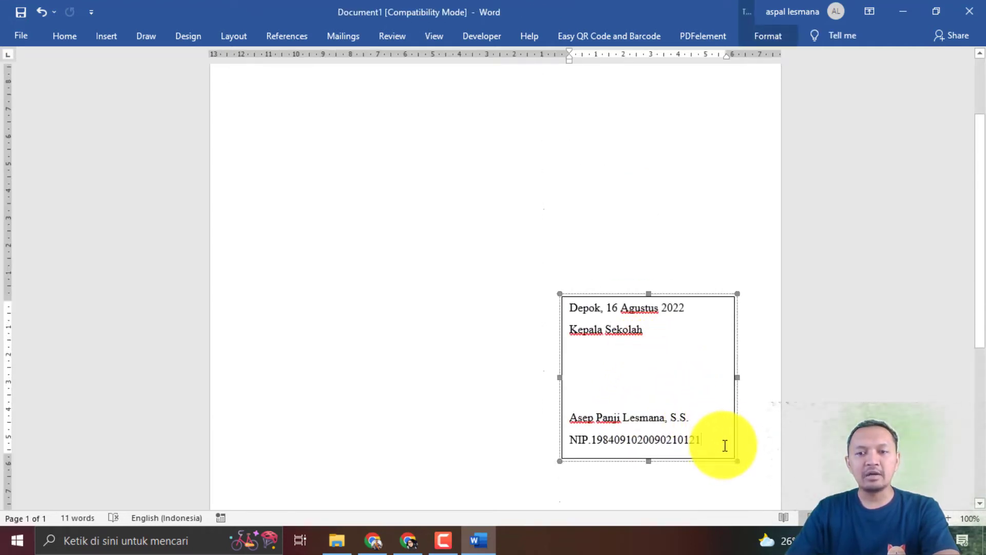
left_click_drag(724, 446, 569, 307)
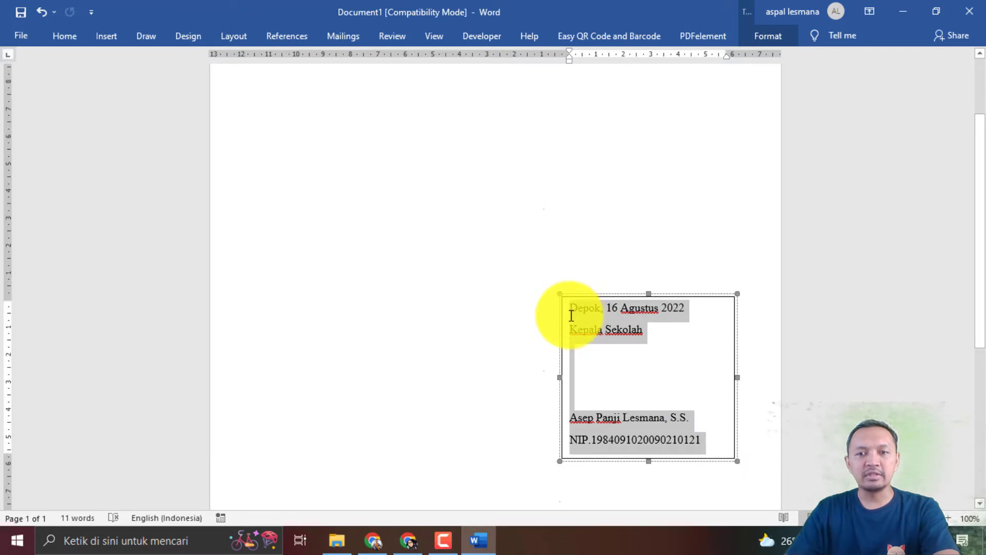
left_click(763, 37)
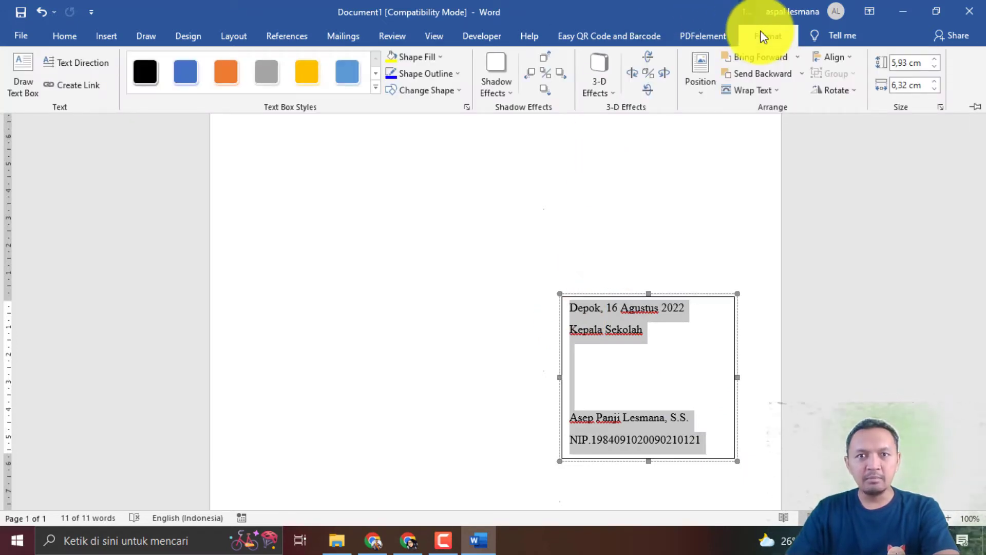
left_click(460, 80)
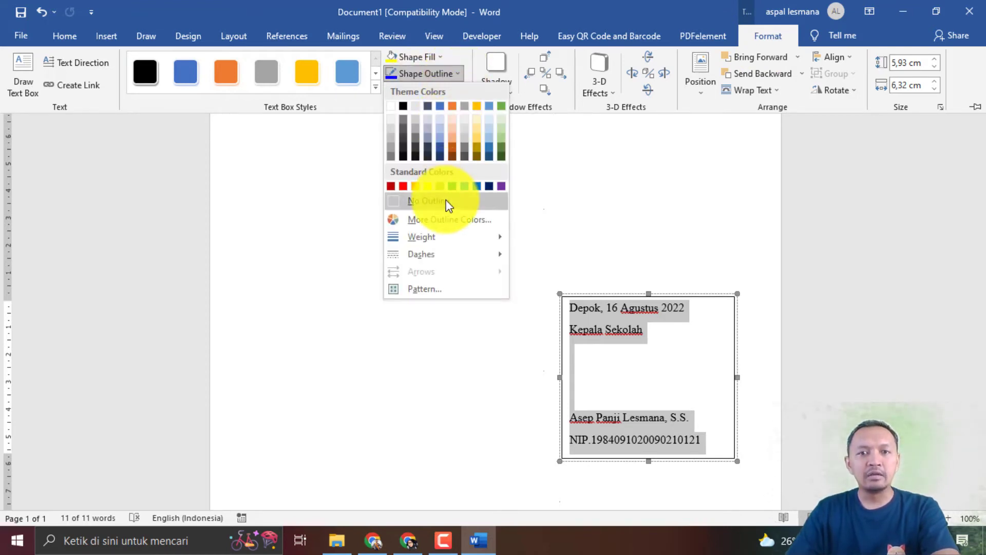
left_click(446, 201)
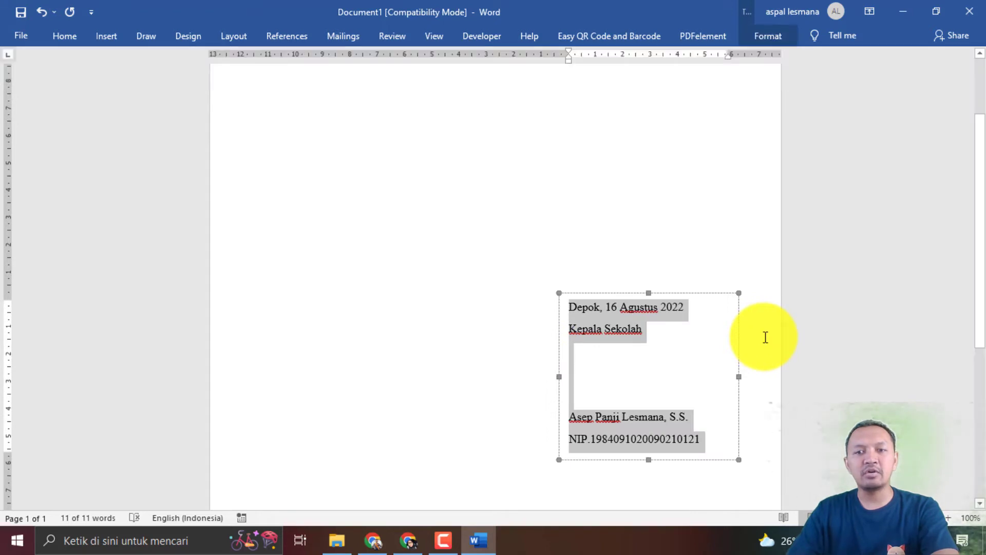
left_click(532, 357)
left_click(603, 365)
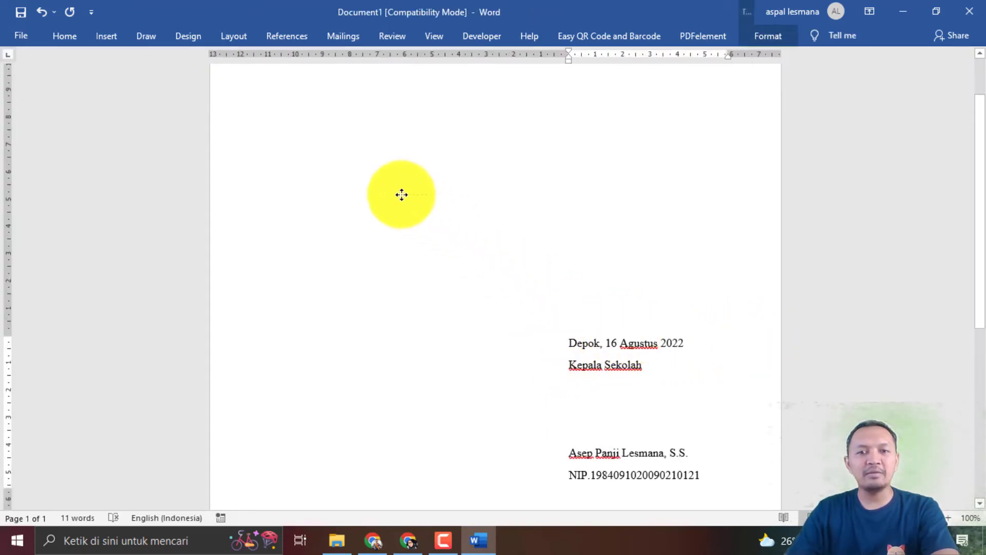
left_click_drag(626, 333, 403, 199)
left_click(619, 250)
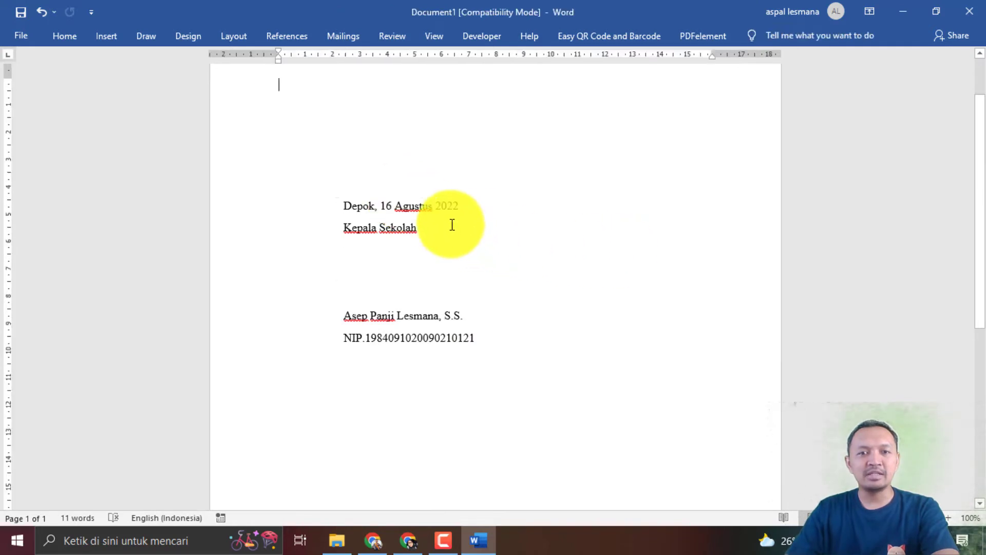
left_click(402, 198)
left_click_drag(591, 287, 631, 331)
left_click(598, 282)
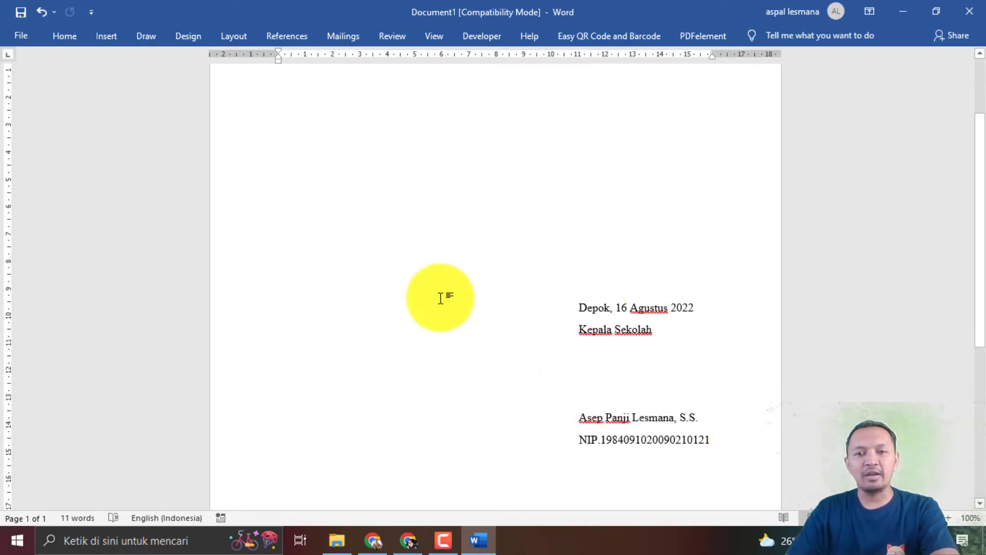
scroll(469, 398, "up", 2)
scroll(498, 409, "up", 2)
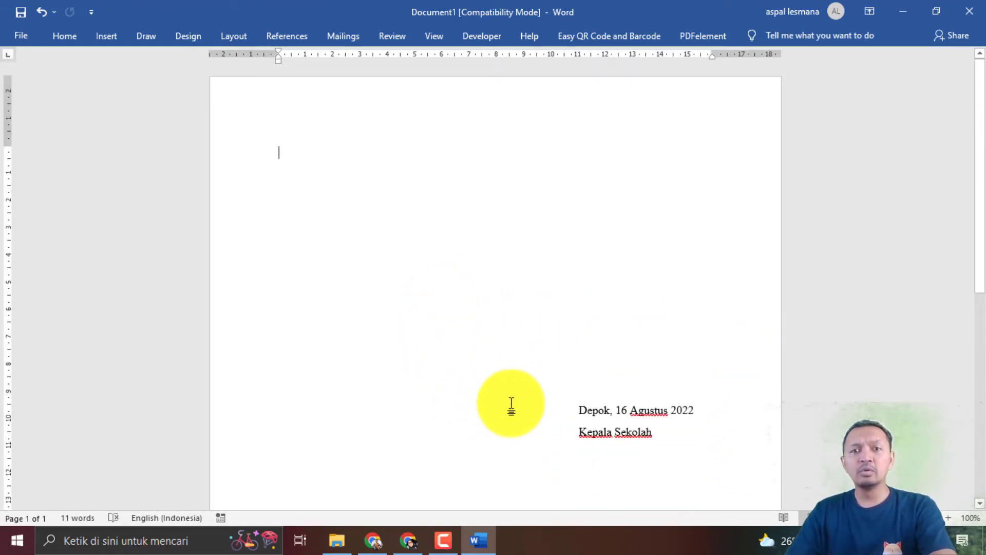
scroll(515, 403, "down", 3)
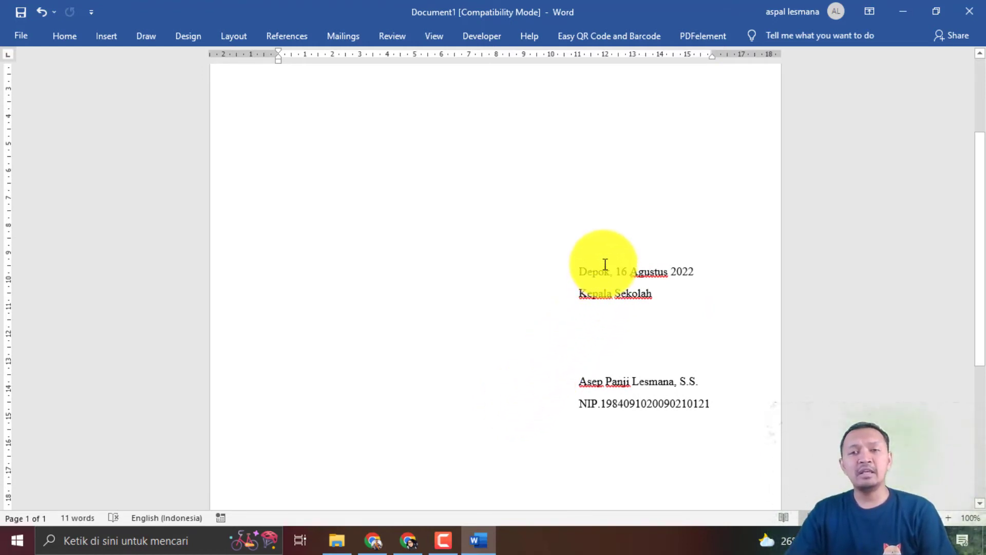
scroll(565, 328, "up", 2)
scroll(557, 330, "up", 1)
scroll(557, 333, "down", 2)
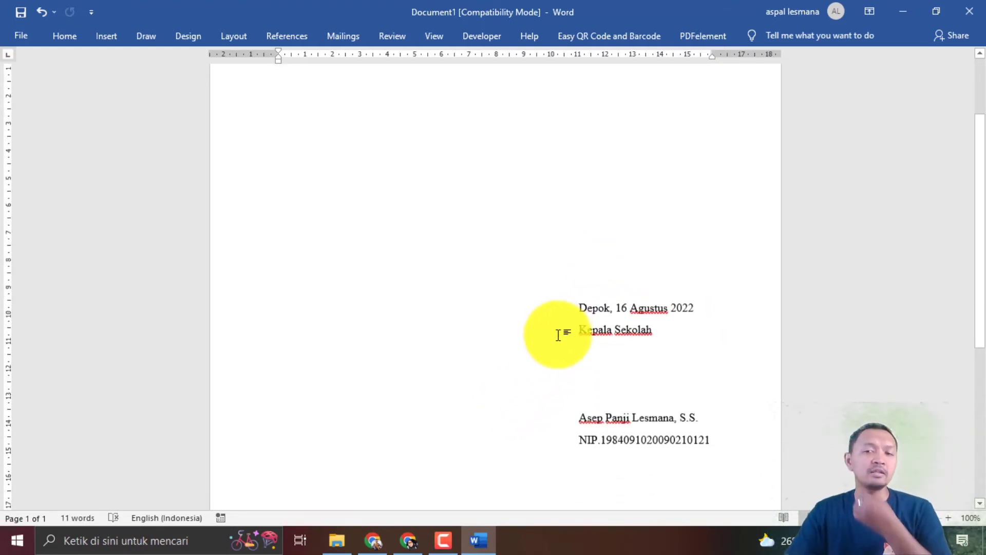
Step: Drag the borderless signature box to the top centre of the page and select its text
left_click(626, 327)
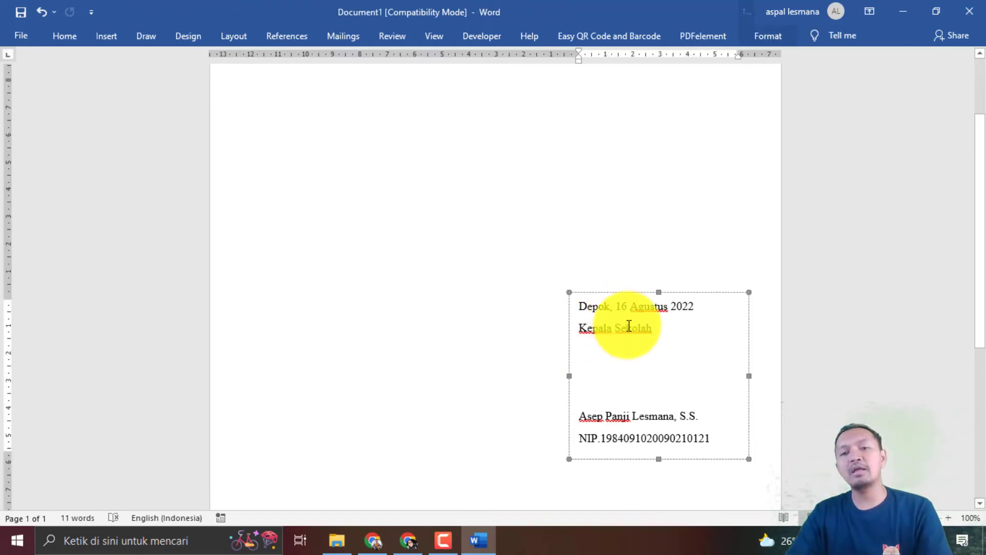
scroll(547, 372, "up", 2)
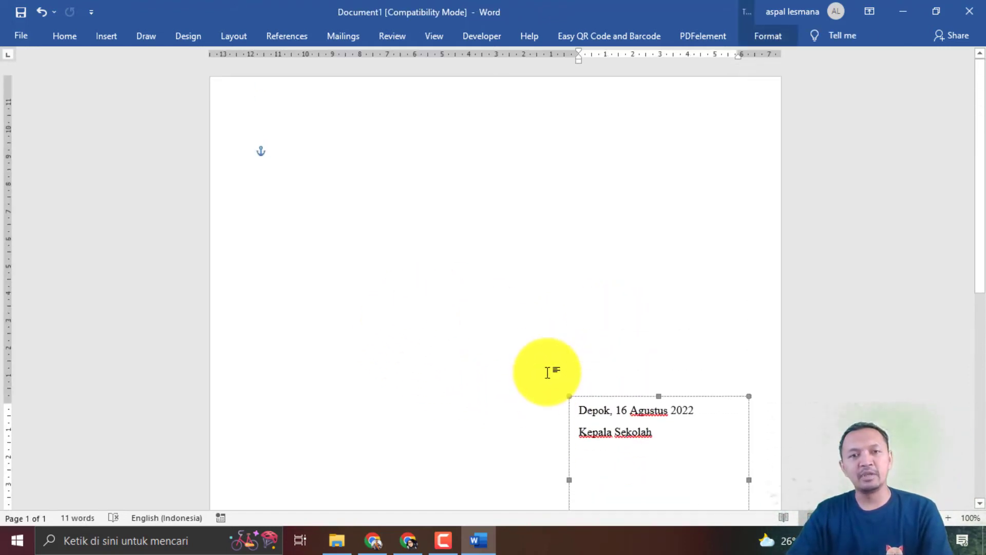
scroll(557, 377, "down", 1)
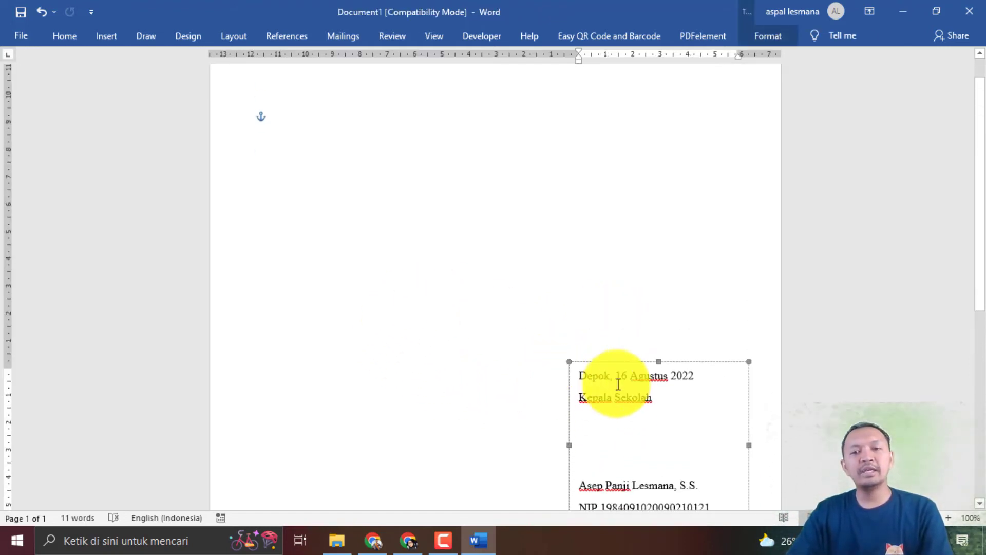
left_click_drag(638, 365, 482, 107)
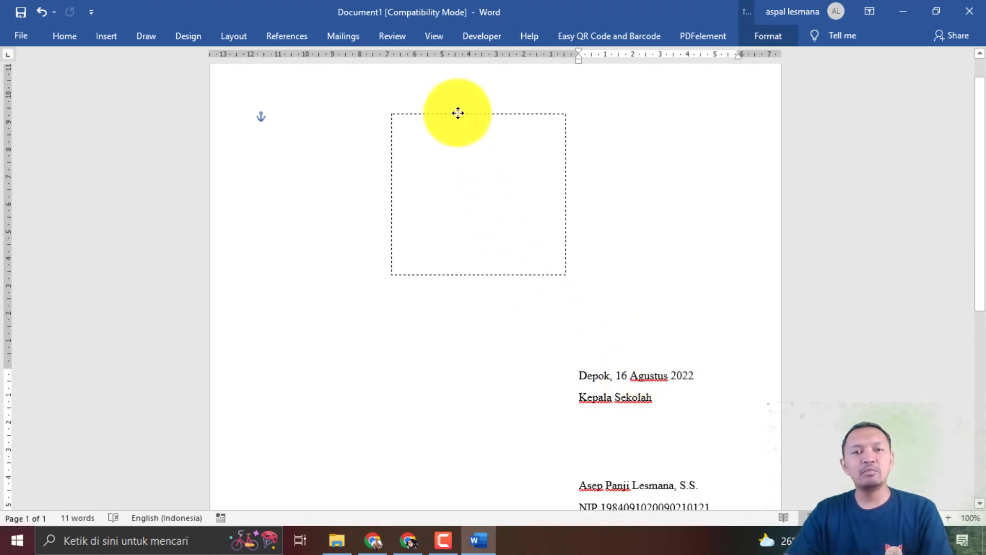
scroll(491, 149, "up", 1)
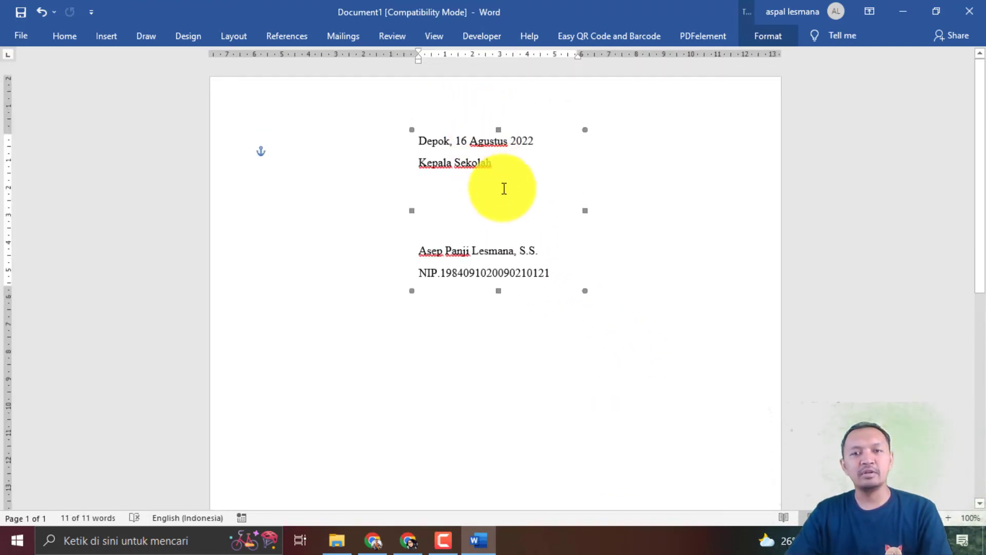
left_click_drag(549, 272, 410, 148)
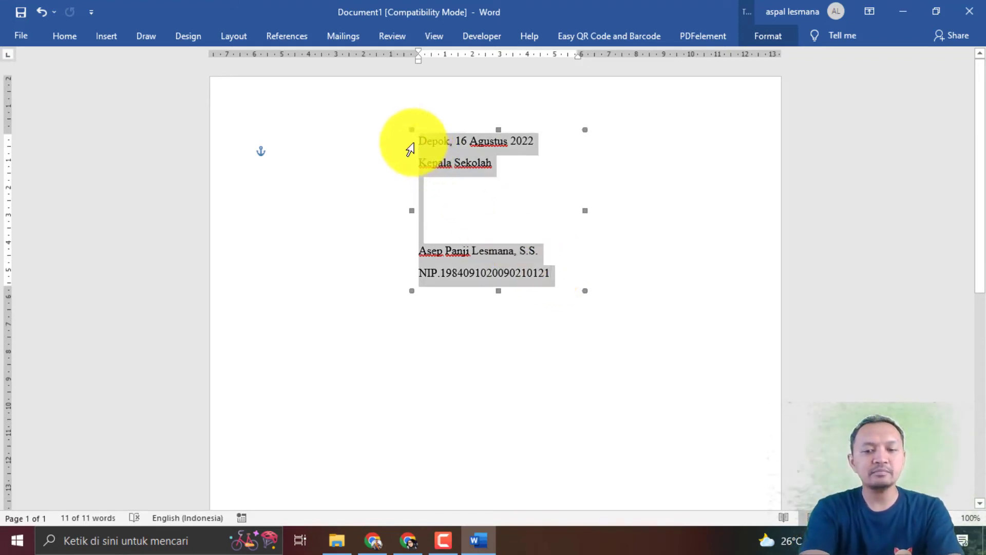
Step: Replace the box text with 'PROGRAM PENGEMBANGAN DIRI' and make it bold
type("PRO")
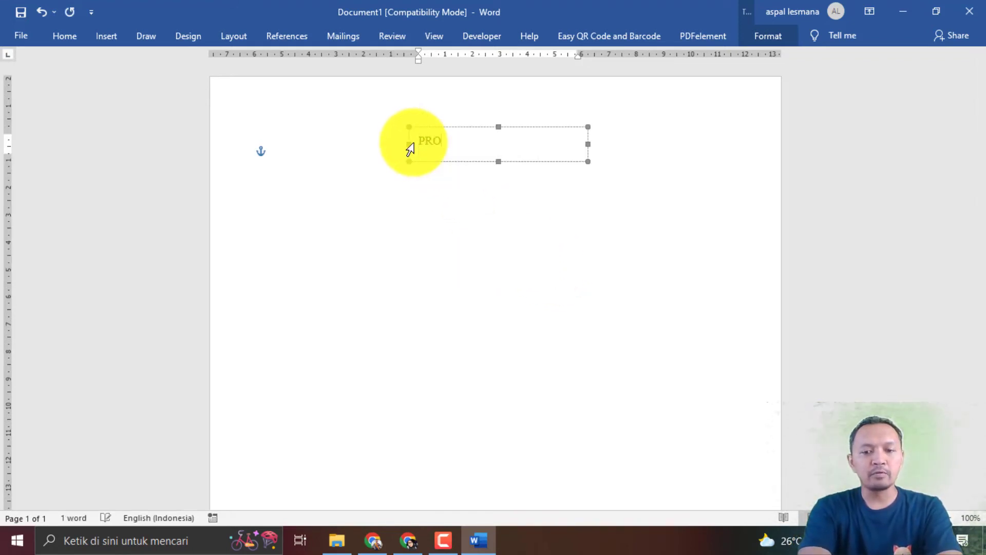
type("GRAM PENG")
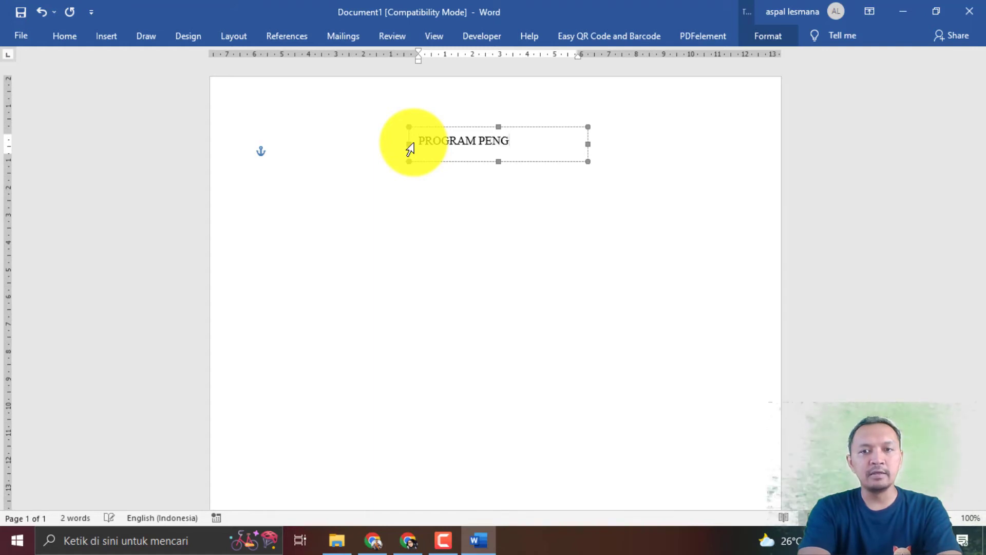
type("EMBANGAN DI")
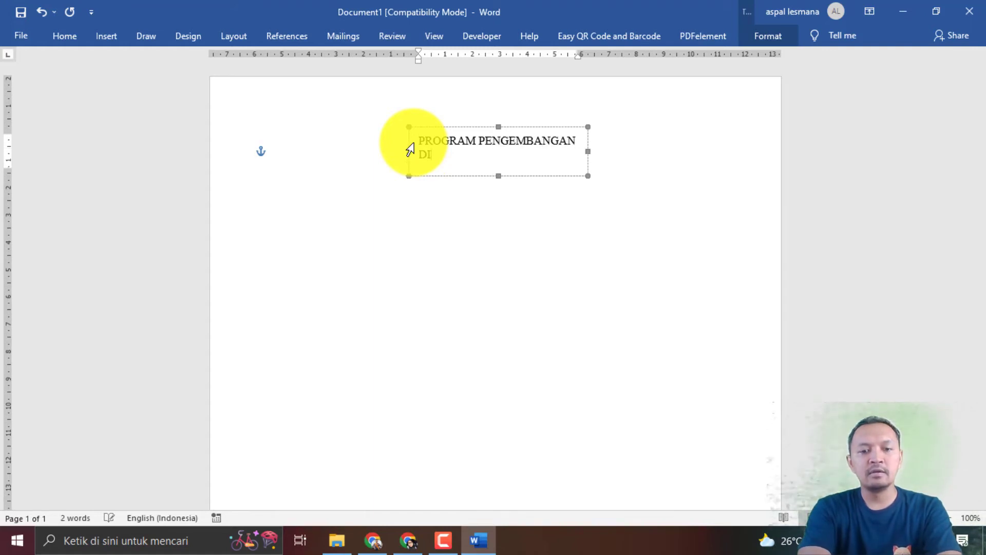
type("RI")
key("ctrl+a")
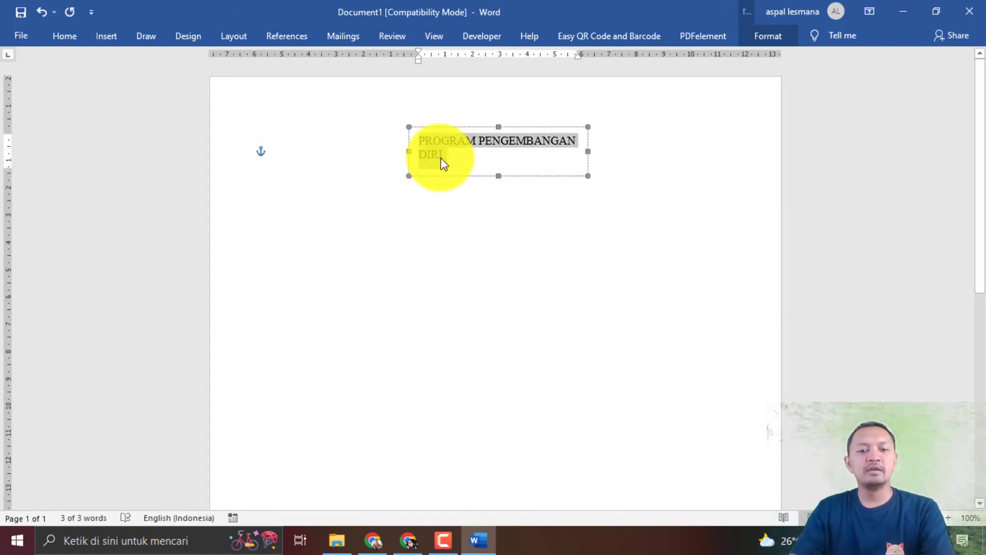
key("ctrl+b")
Step: Widen the text box so the title fits on one line and centre it
left_click_drag(408, 153, 350, 155)
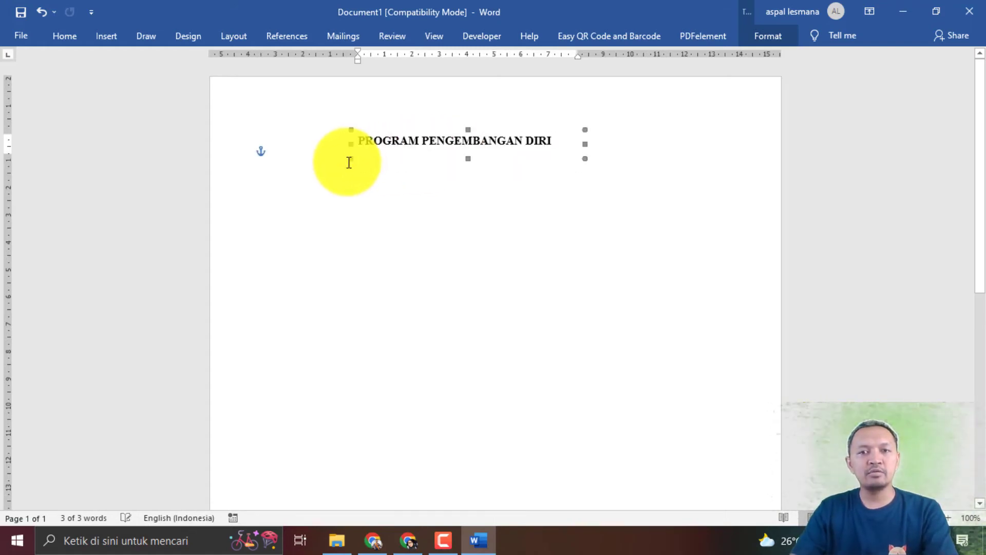
left_click_drag(585, 144, 608, 145)
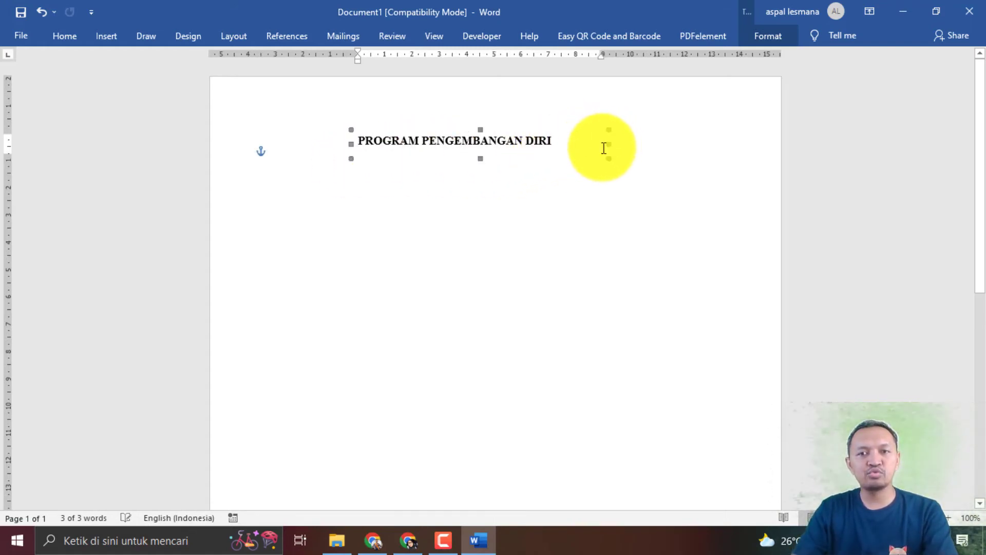
triple_click(476, 142)
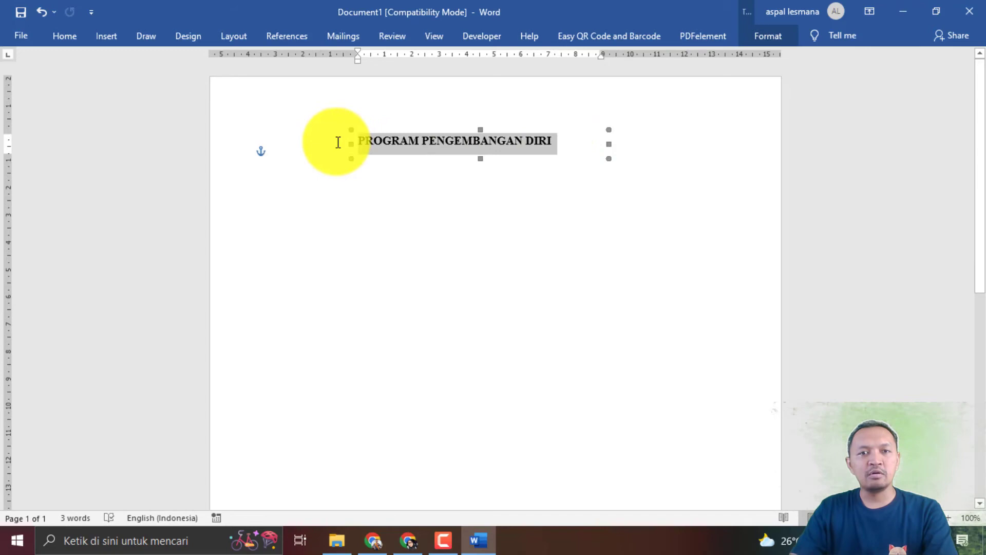
left_click(65, 36)
left_click(361, 87)
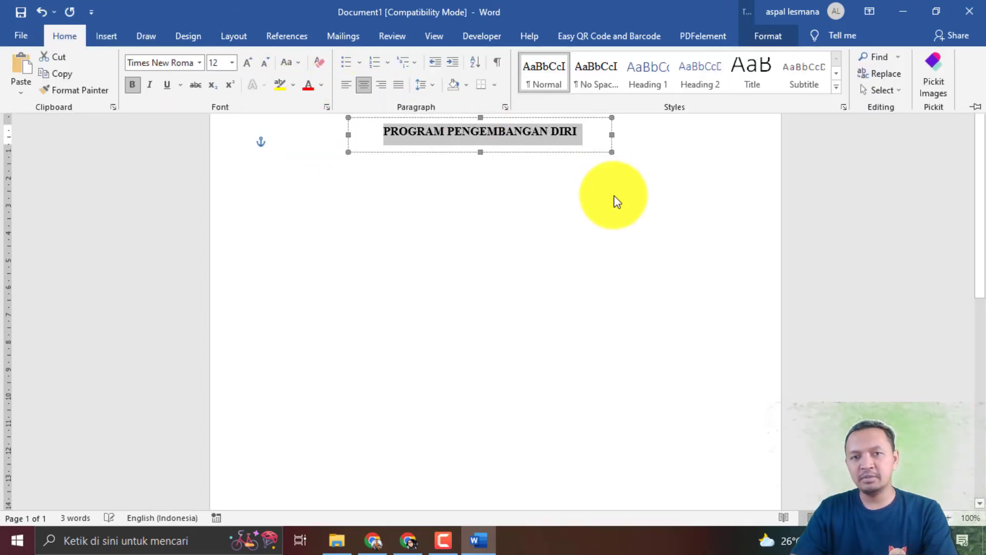
left_click(372, 215)
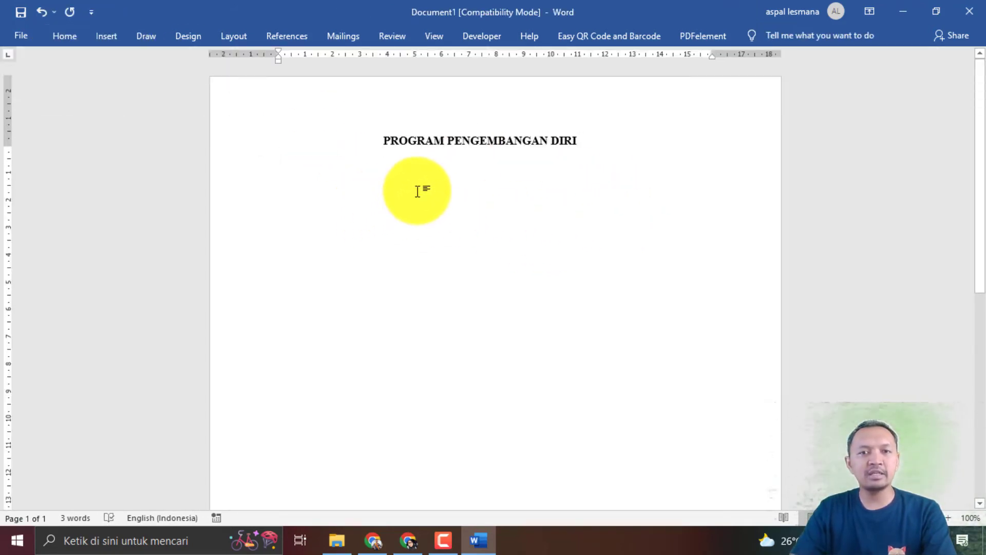
key("Return")
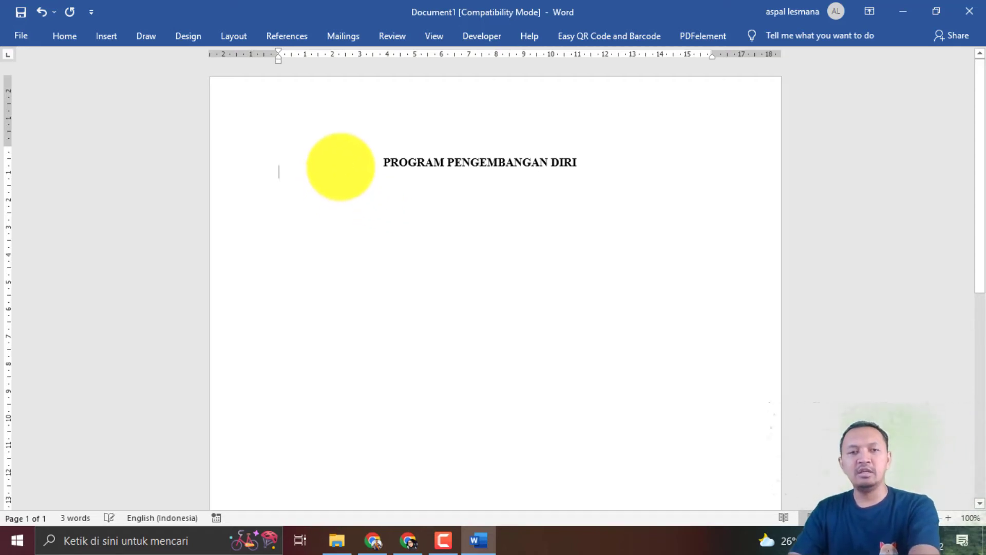
Step: Drag the title box up to the top centre of the page
left_click(453, 172)
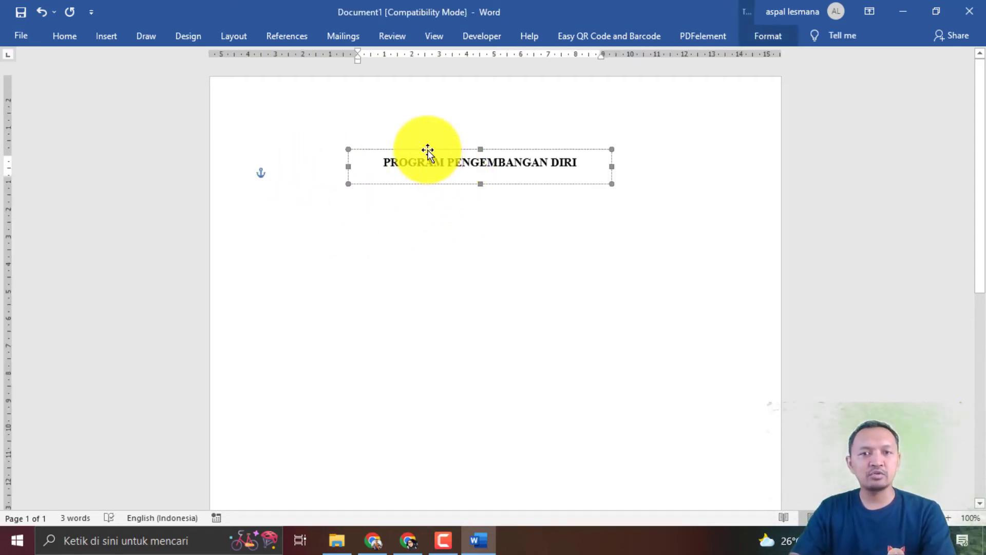
left_click_drag(427, 150, 516, 105)
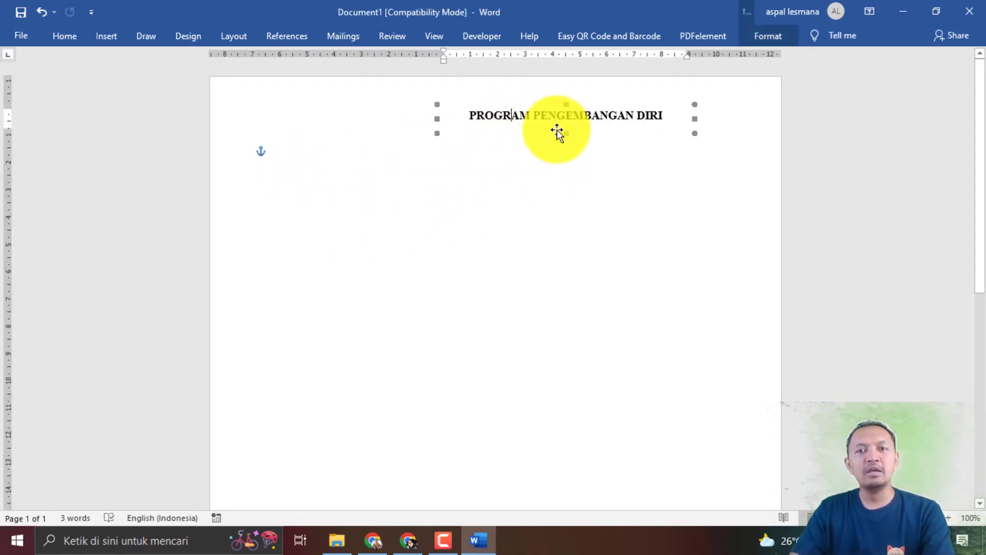
mouse_move(546, 129)
left_mouse_down()
mouse_move(507, 176)
mouse_move(462, 176)
mouse_move(487, 162)
mouse_move(464, 132)
left_mouse_up()
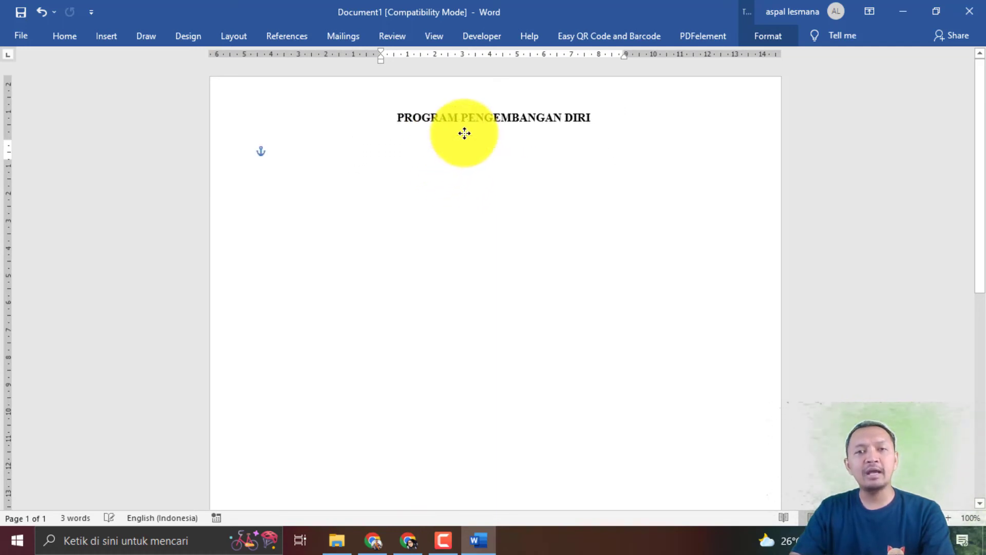
left_click(310, 165)
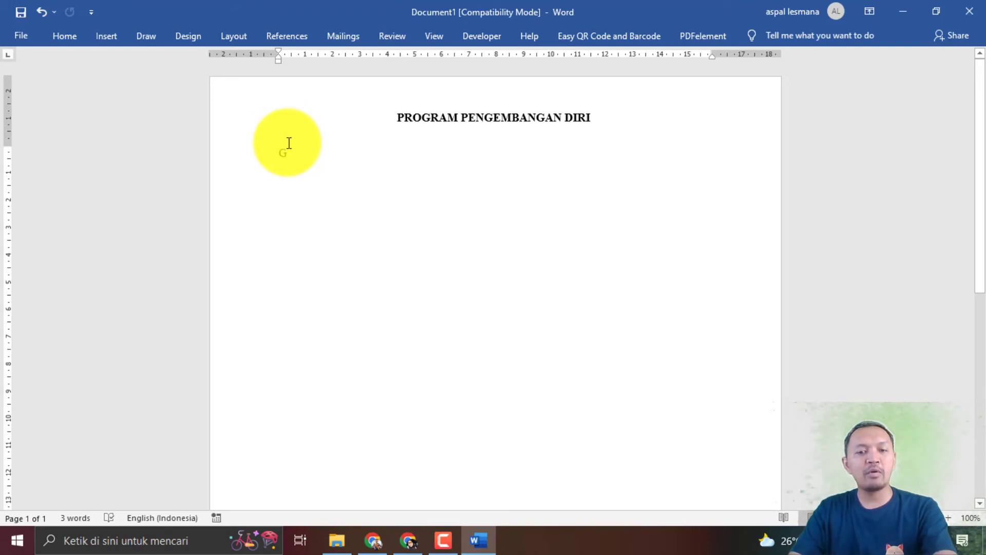
Step: Type a line of placeholder body text, then drag the title box down and back to the top
type("ERGBDFBDFSBDFS")
type("BDFBDFBD")
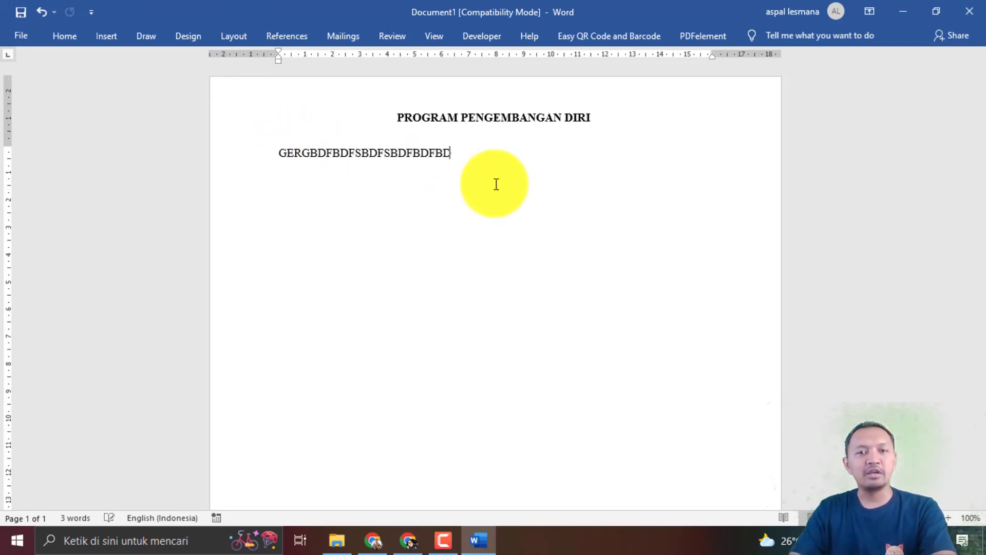
type("DDDDDDDDDDDDDDDDDDDDDDDDDDDDDDDDDDDD      DDDDDDDDDDDDD")
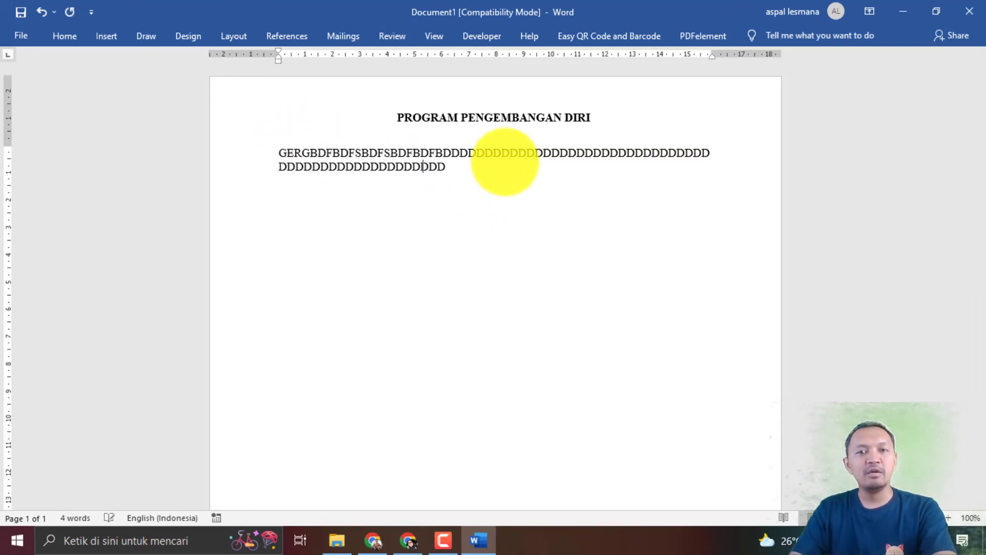
type("DDDDDDD")
left_click(500, 124)
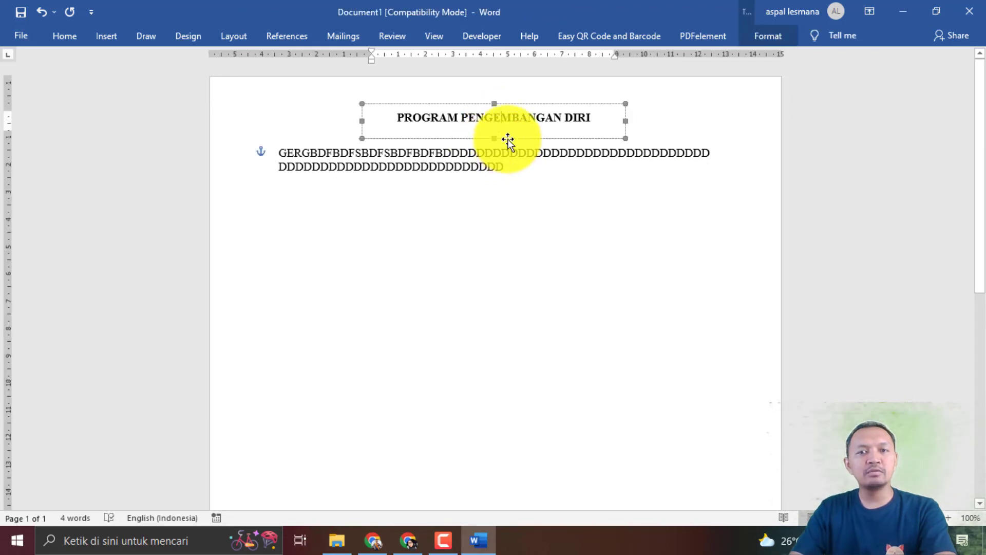
left_click_drag(507, 141, 514, 290)
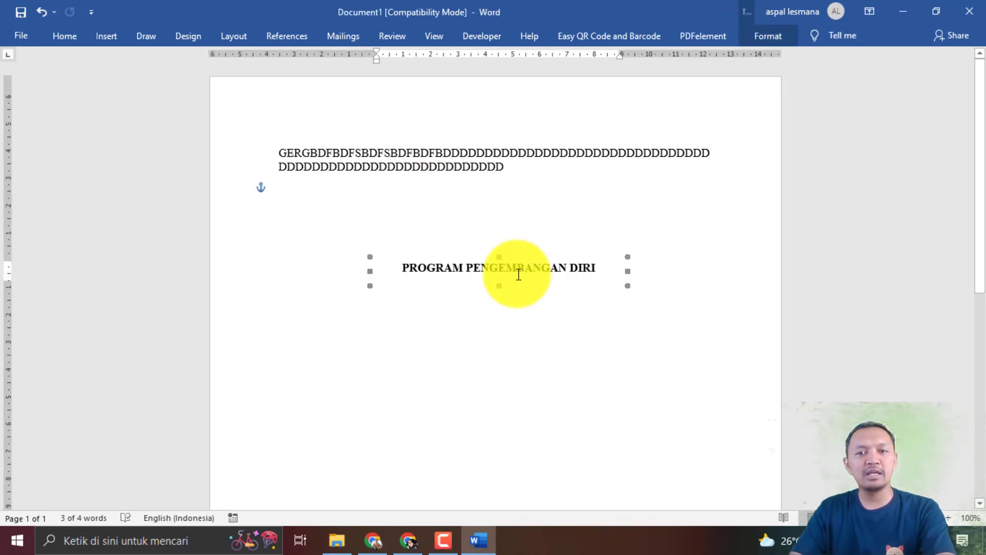
left_click_drag(528, 258, 541, 109)
left_click(596, 186)
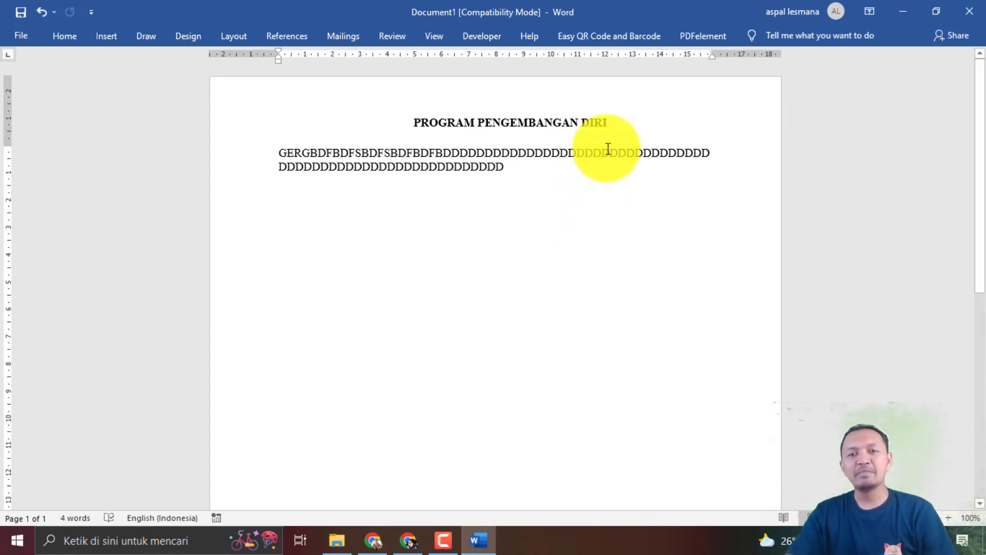
Step: Shift the title box a little to the left above the body paragraph
left_click(590, 123)
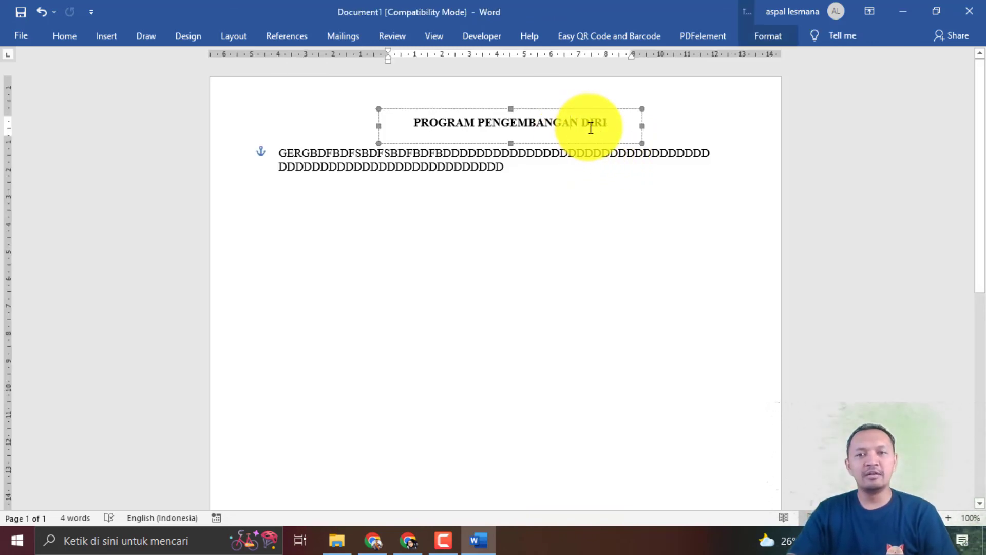
left_click_drag(599, 110, 593, 111)
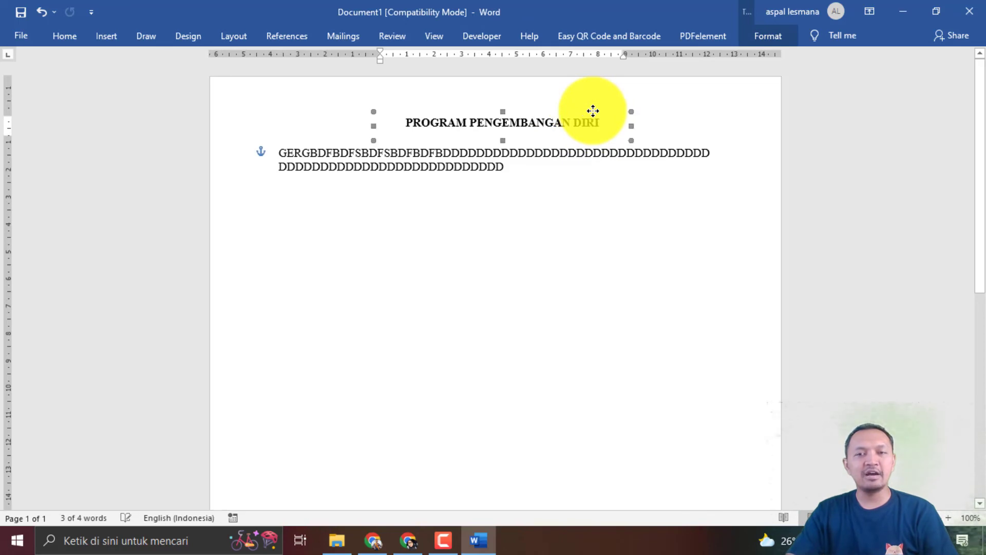
left_click(594, 186)
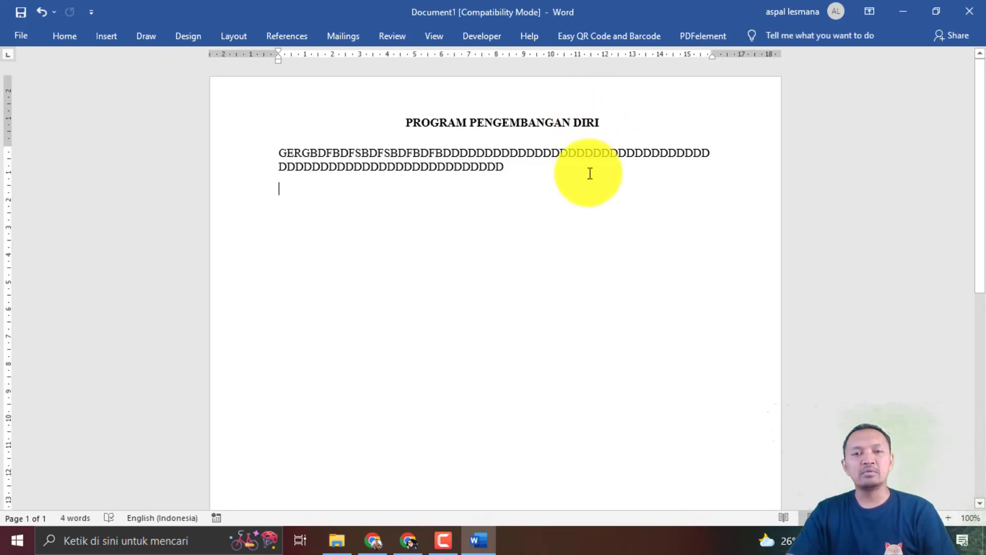
left_click(558, 115)
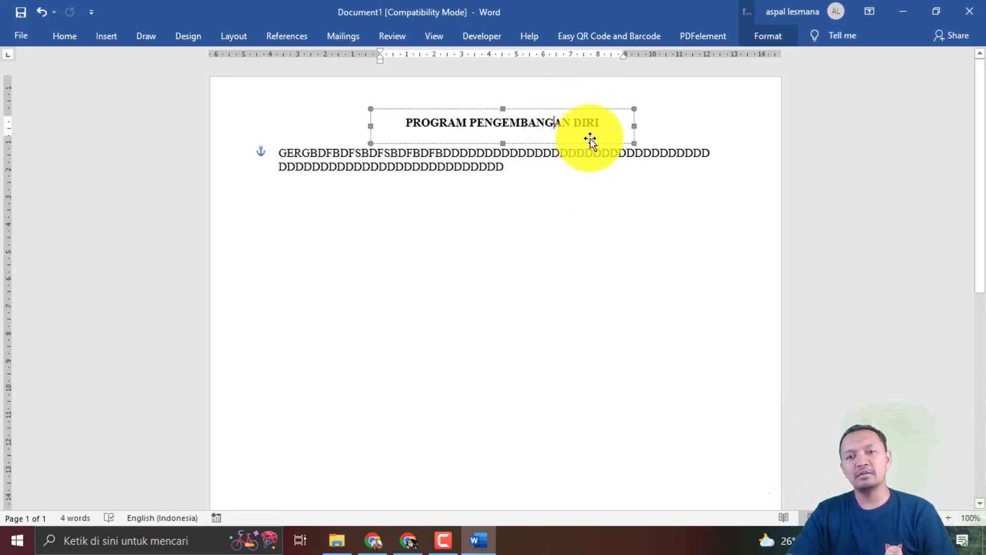